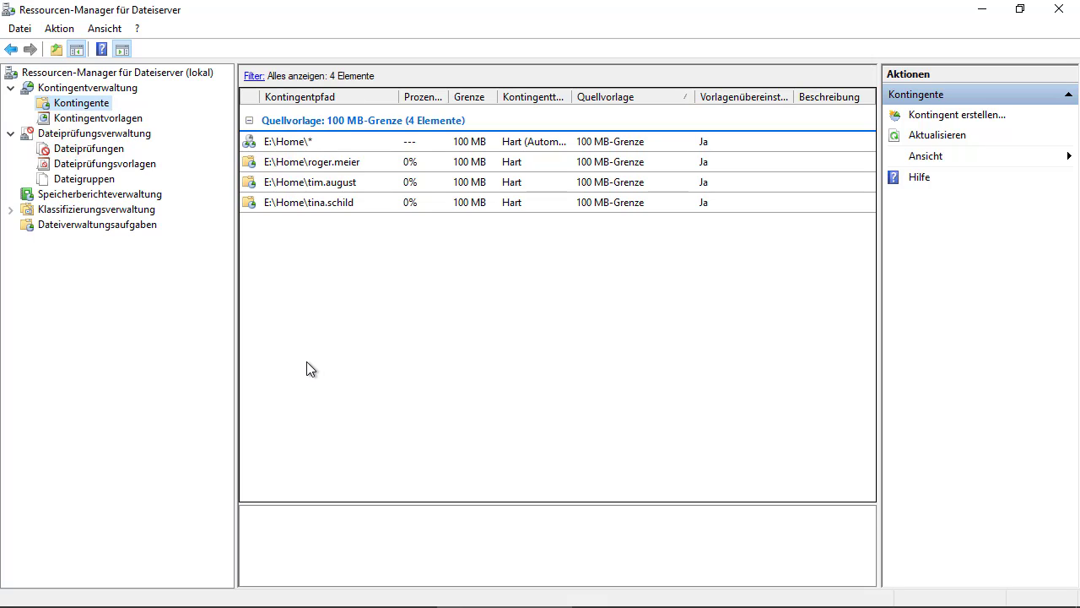
Open the properties of the file screening template "Audio- und Videodateien blockieren"
{"action": "left_click", "coordinate": [88, 152]}
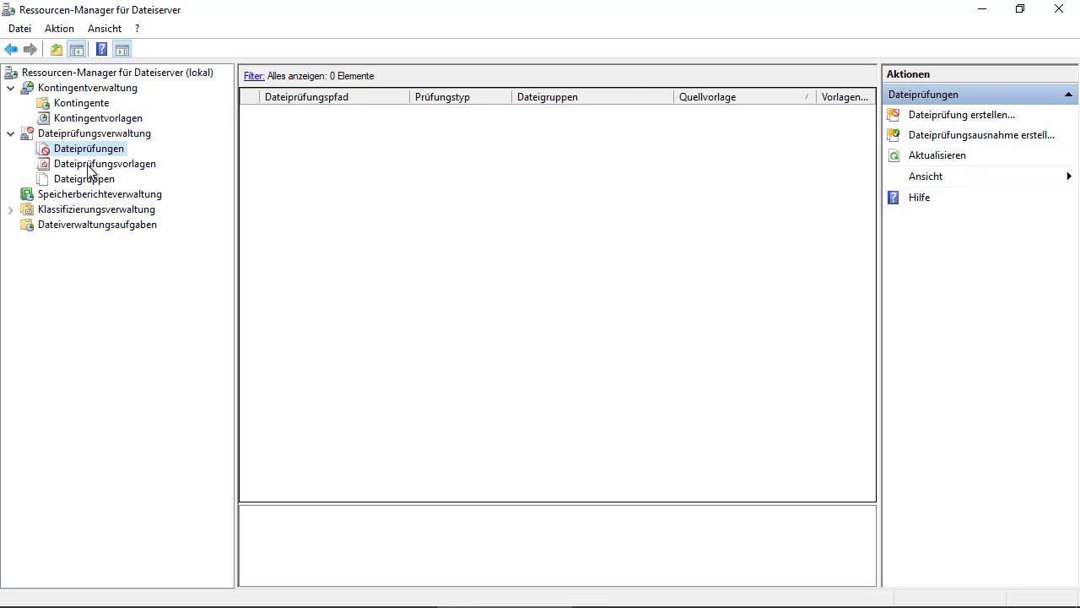
{"action": "left_click", "coordinate": [90, 168]}
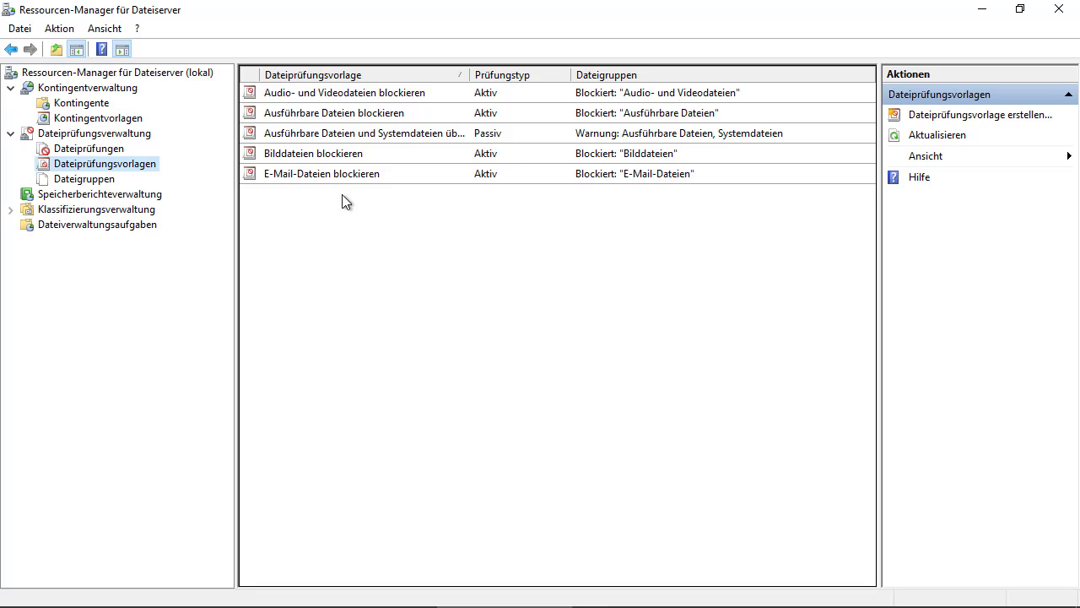
{"action": "left_click", "coordinate": [339, 92]}
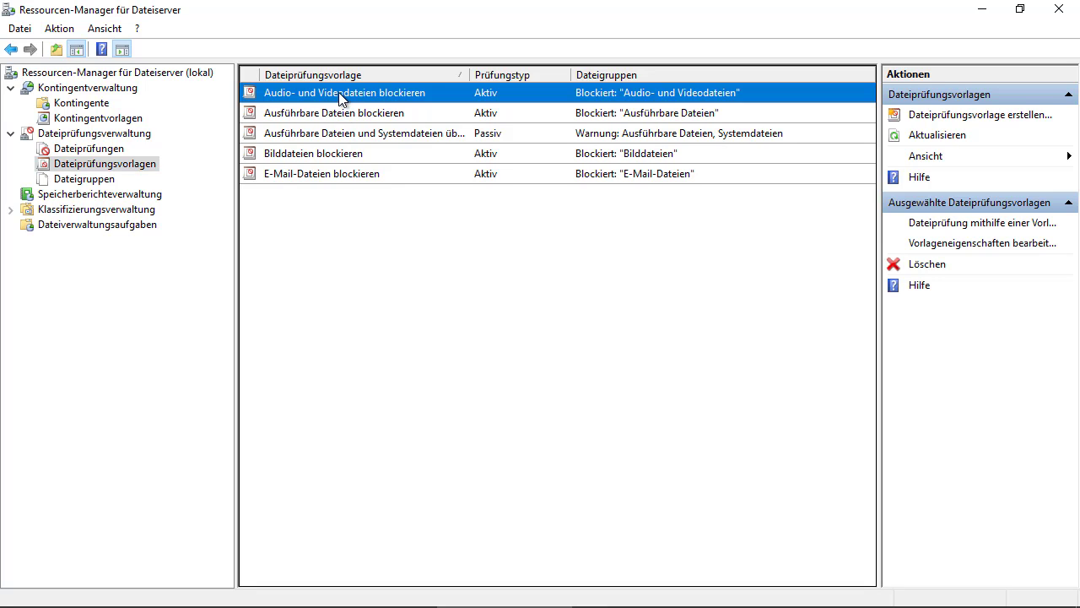
{"action": "right_click", "coordinate": [341, 98]}
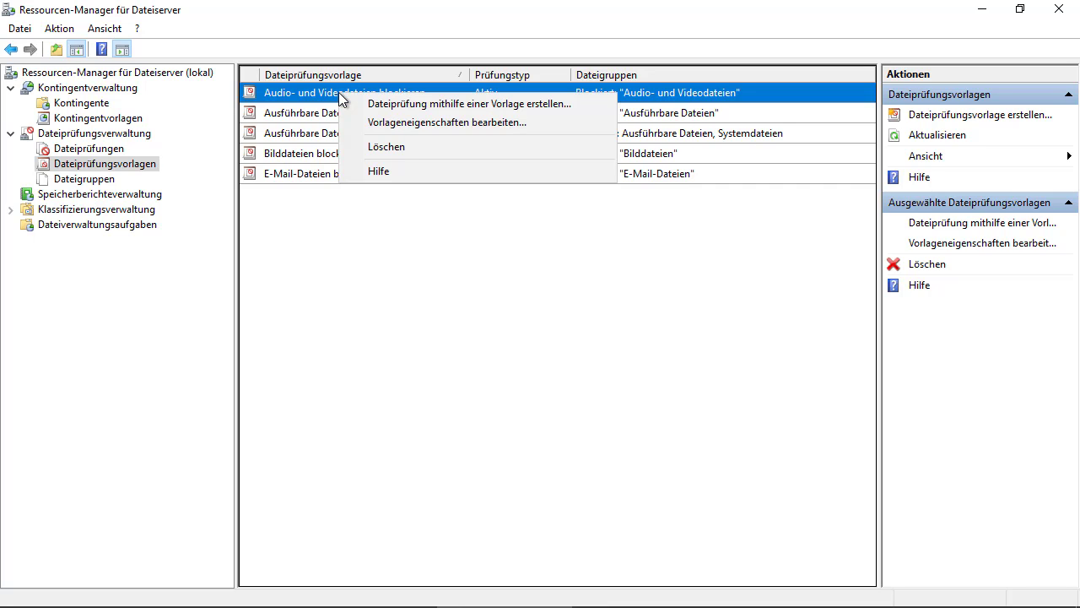
{"action": "left_click", "coordinate": [374, 123]}
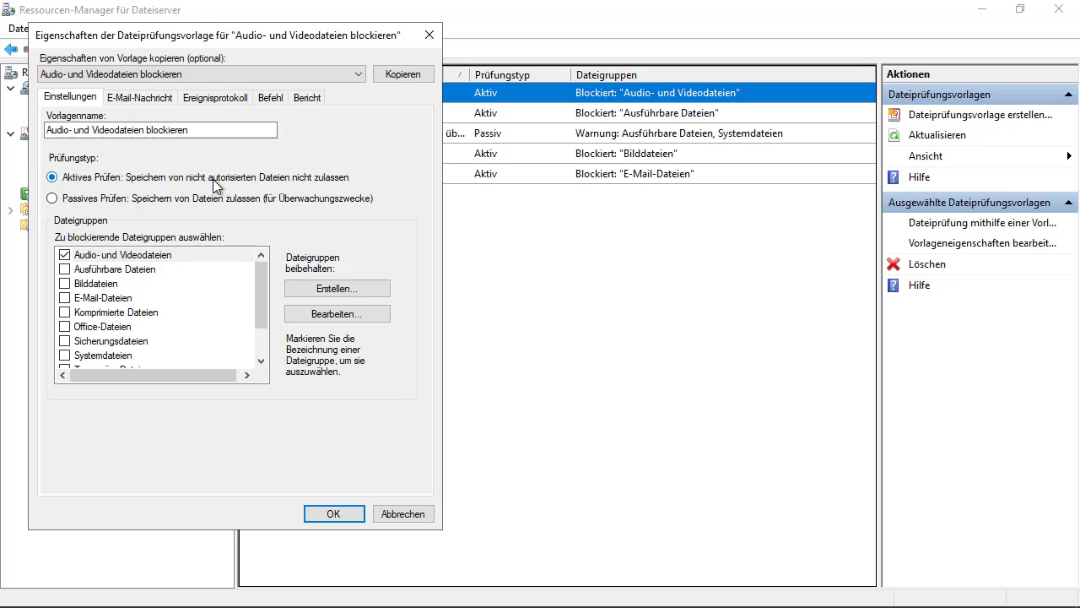
Examine the file patterns included in the "Audio- und Videodateien" file group, and leave the group and template without changes
{"action": "left_click", "coordinate": [327, 316]}
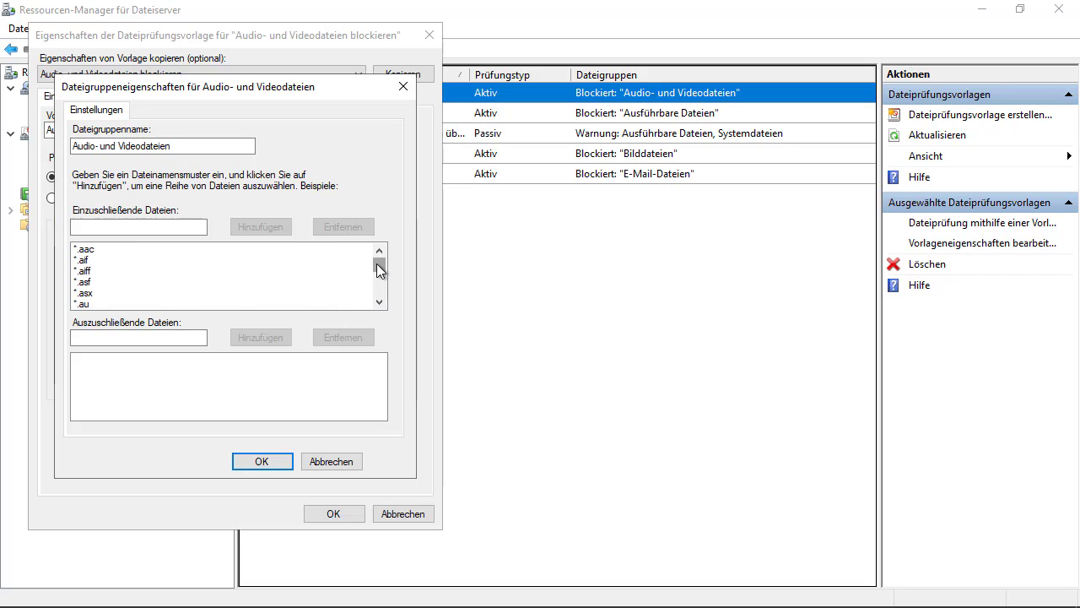
{"action": "left_click_drag", "start_coordinate": [378, 269], "coordinate": [379, 279]}
{"action": "left_click", "coordinate": [345, 461]}
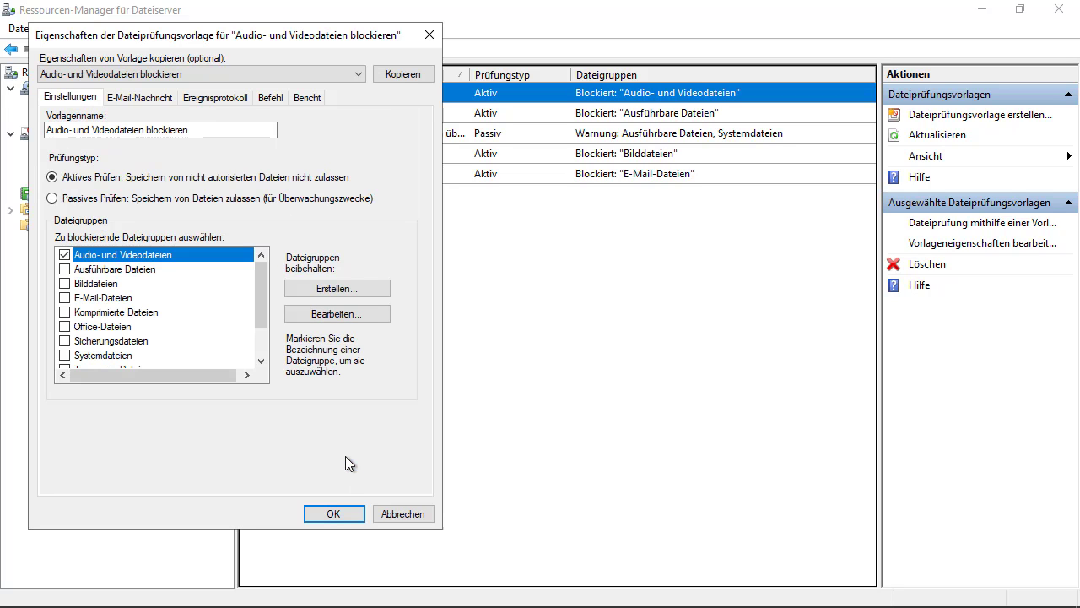
{"action": "left_click", "coordinate": [414, 513]}
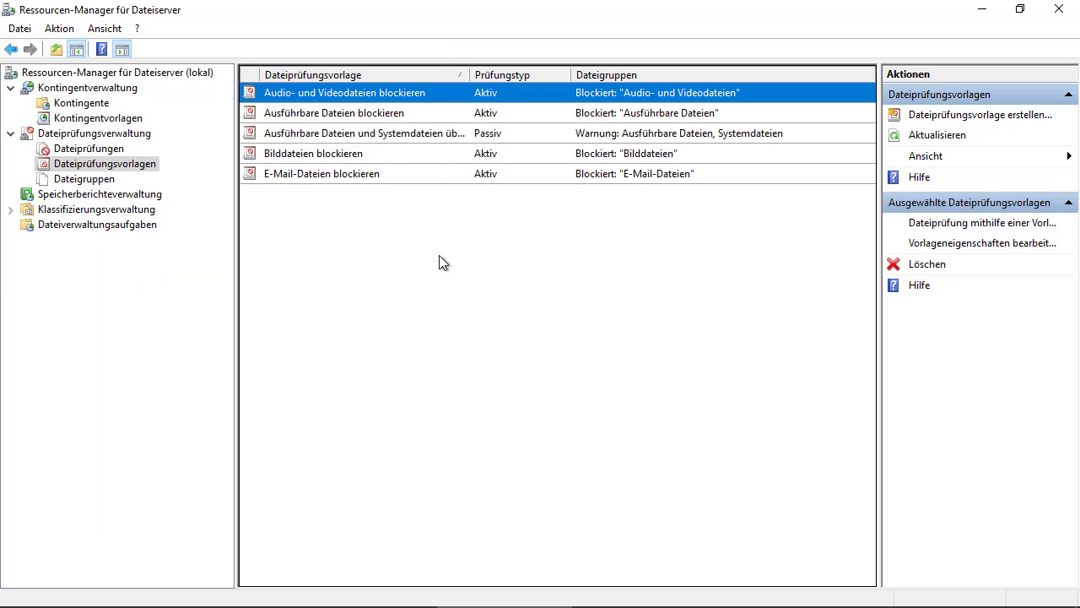
Review the active and passive screening types in the "Audio- und Videodateien blockieren" template's properties and close them without changes
{"action": "right_click", "coordinate": [412, 93]}
{"action": "left_click", "coordinate": [434, 124]}
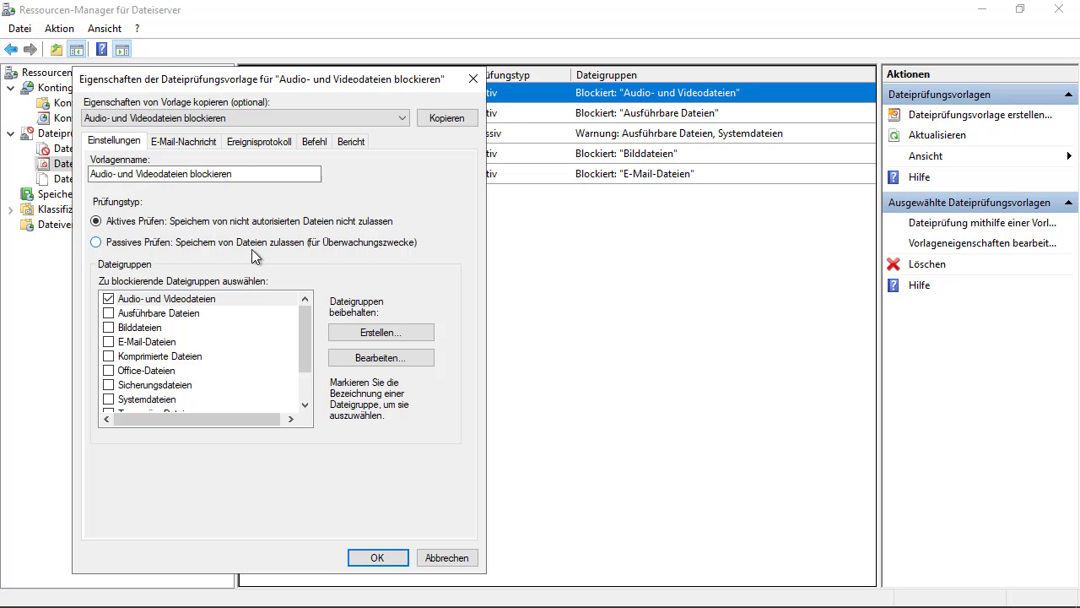
{"action": "left_click", "coordinate": [444, 558]}
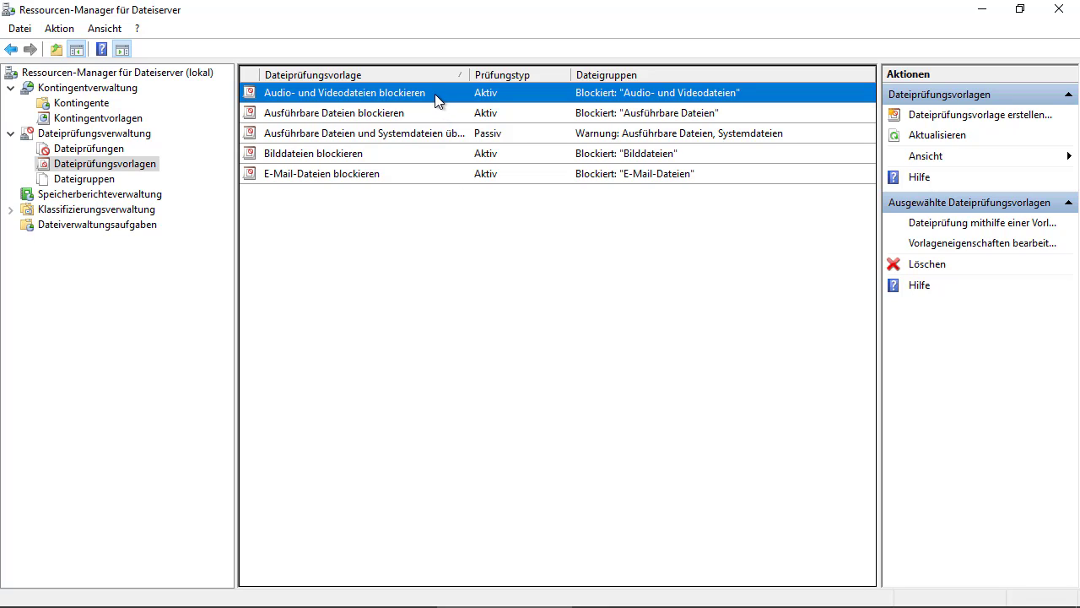
Create a file screen for E:\Home based on the "Audio- und Videodateien blockieren" template and refresh the file screen list
{"action": "left_click", "coordinate": [88, 152]}
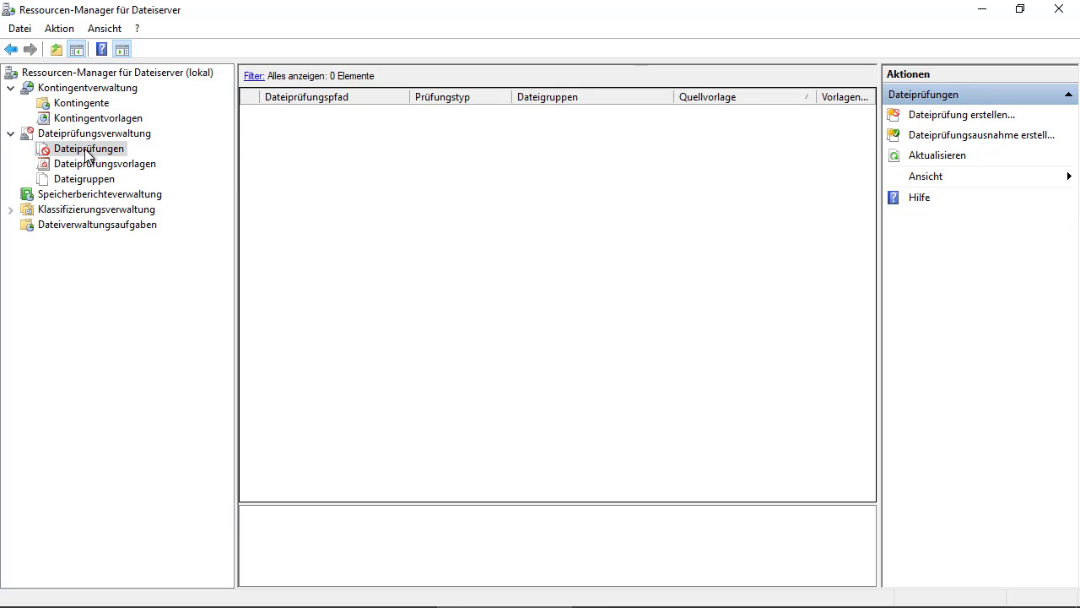
{"action": "right_click", "coordinate": [86, 154]}
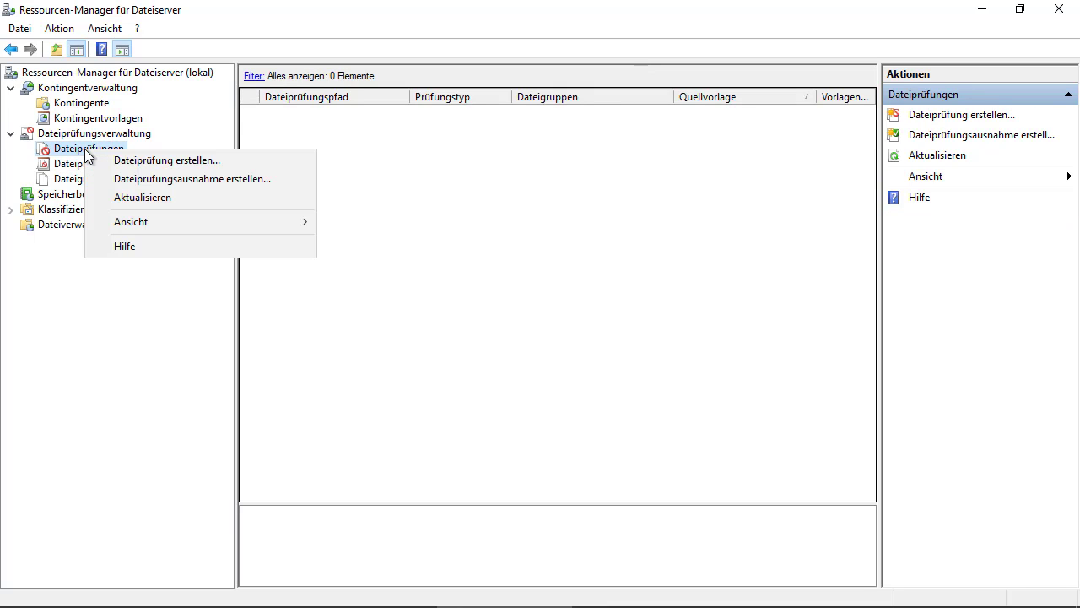
{"action": "left_click", "coordinate": [194, 159]}
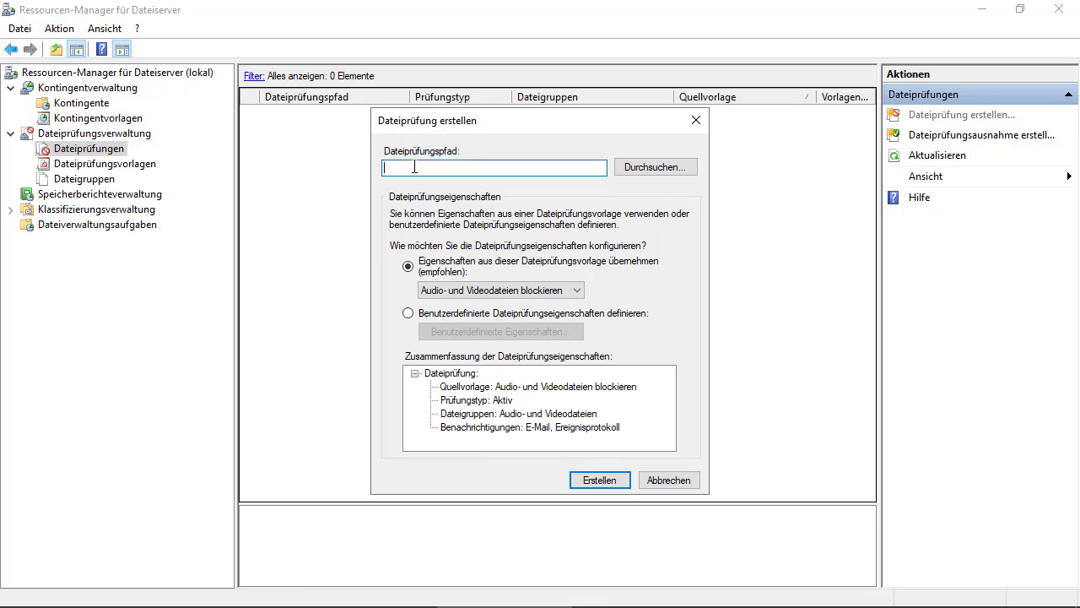
{"action": "left_click", "coordinate": [653, 171]}
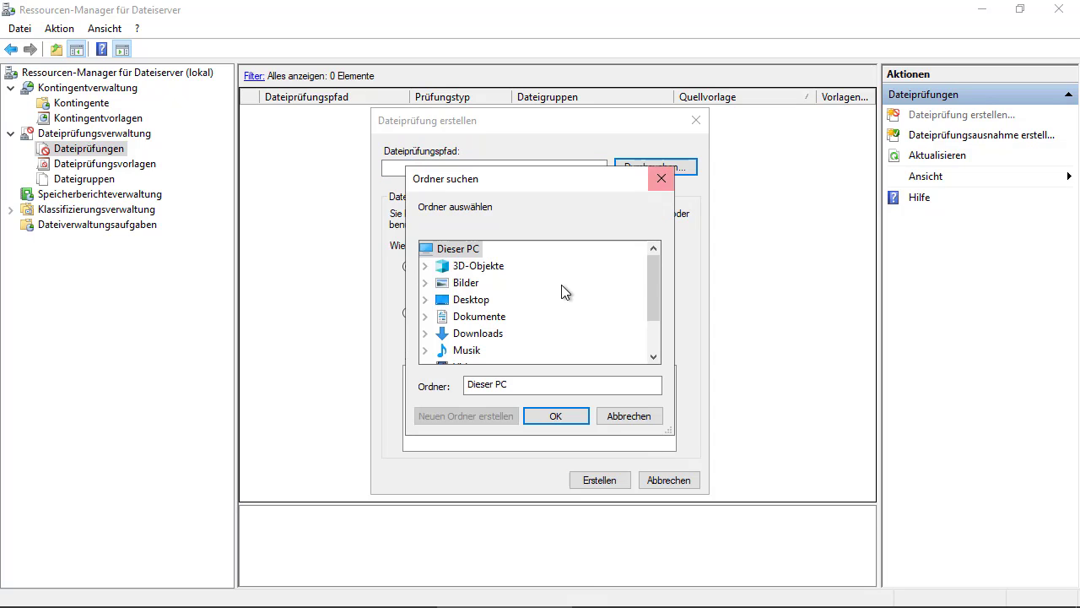
{"action": "scroll", "coordinate": [547, 285], "scroll_direction": "down", "scroll_amount": 1}
{"action": "left_click", "coordinate": [425, 350]}
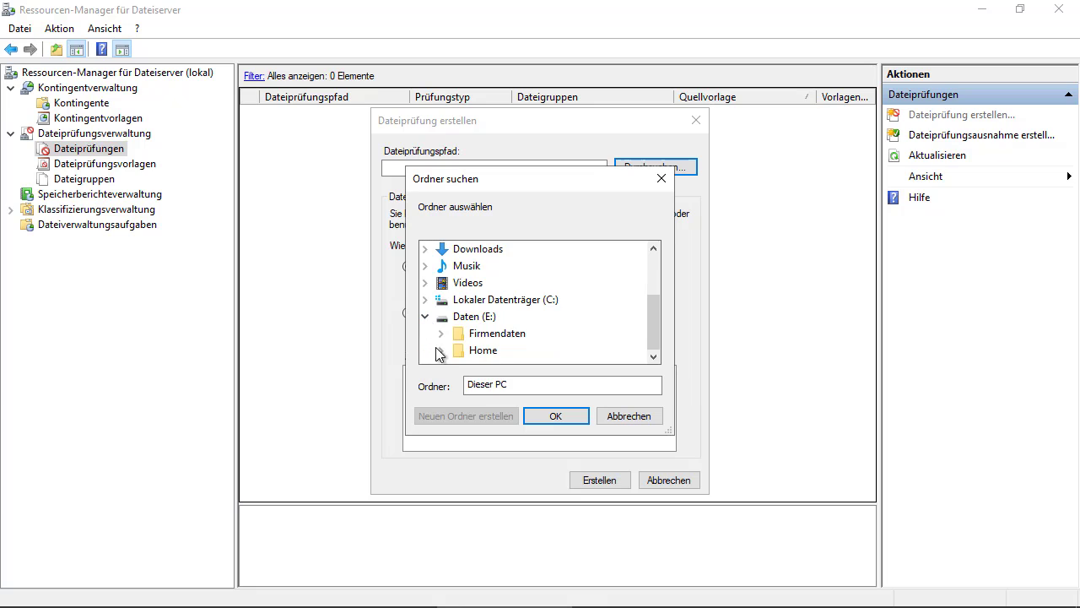
{"action": "double_click", "coordinate": [487, 351]}
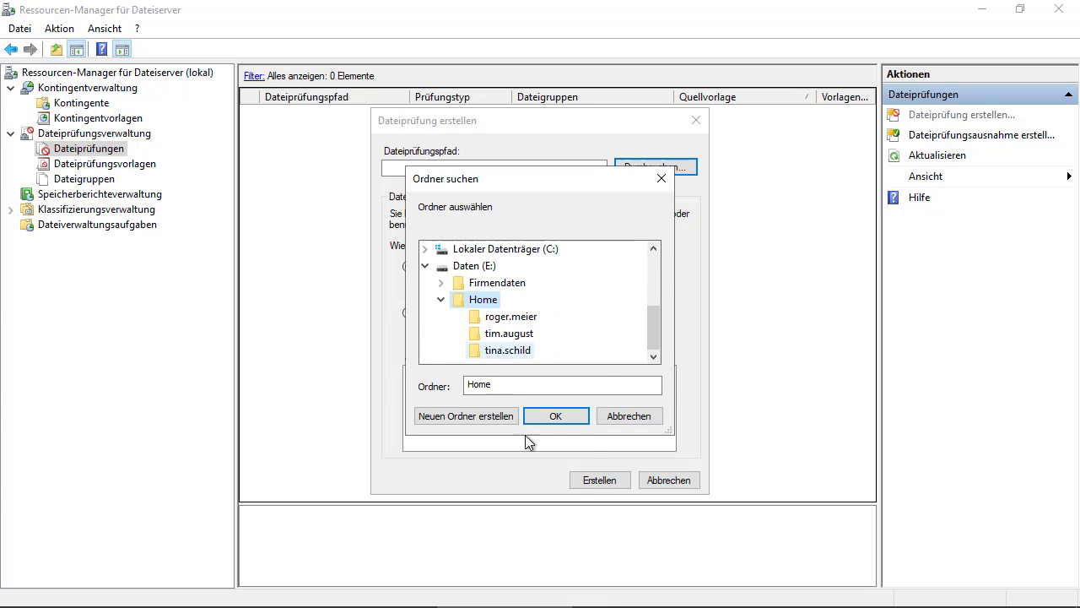
{"action": "left_click", "coordinate": [555, 415]}
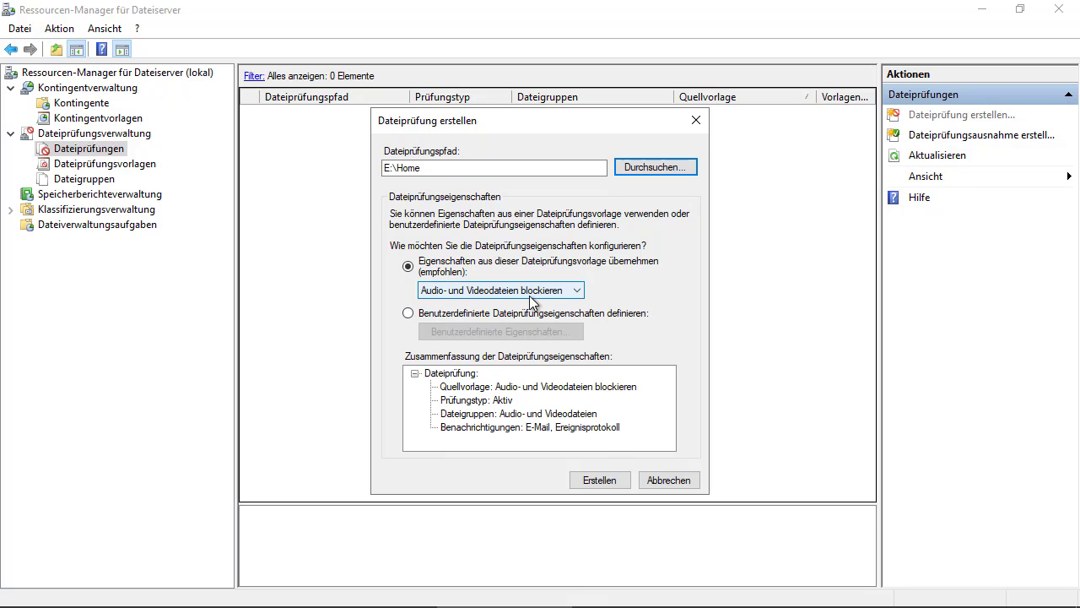
{"action": "left_click", "coordinate": [599, 480]}
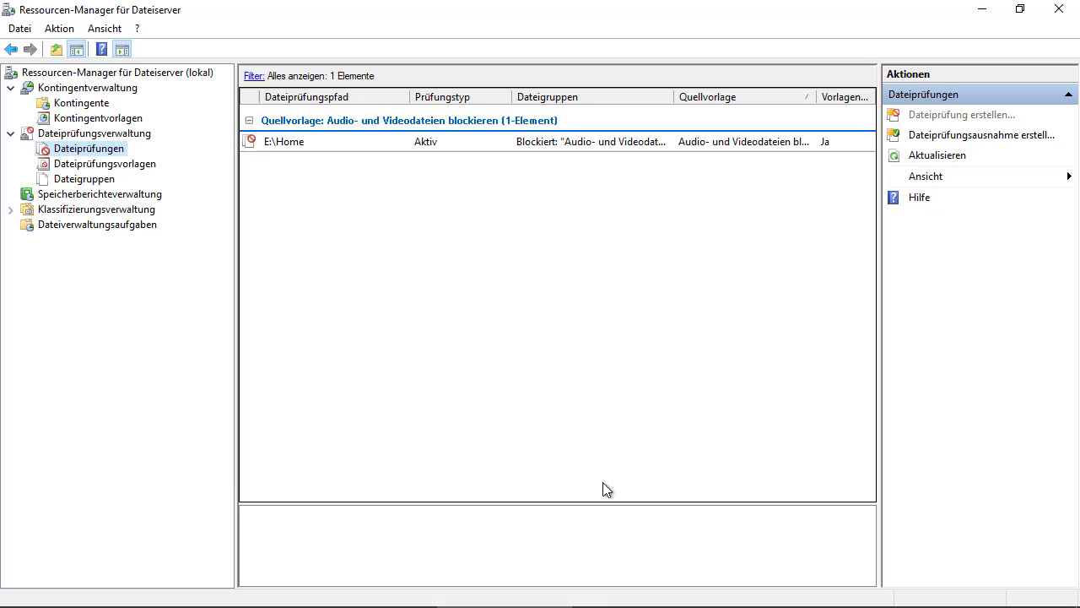
{"action": "right_click", "coordinate": [329, 211]}
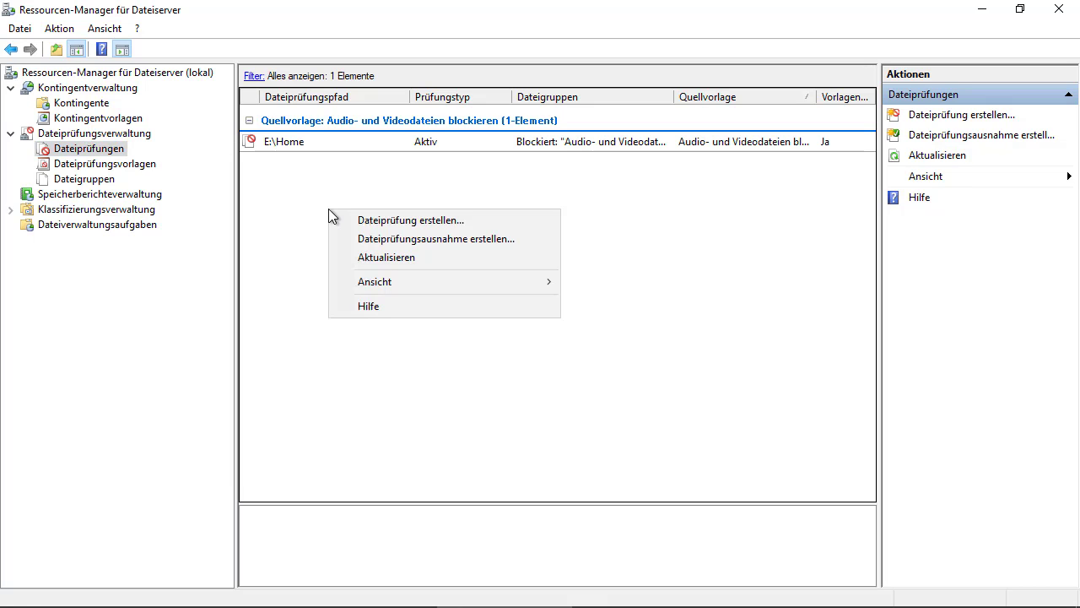
{"action": "left_click", "coordinate": [377, 258]}
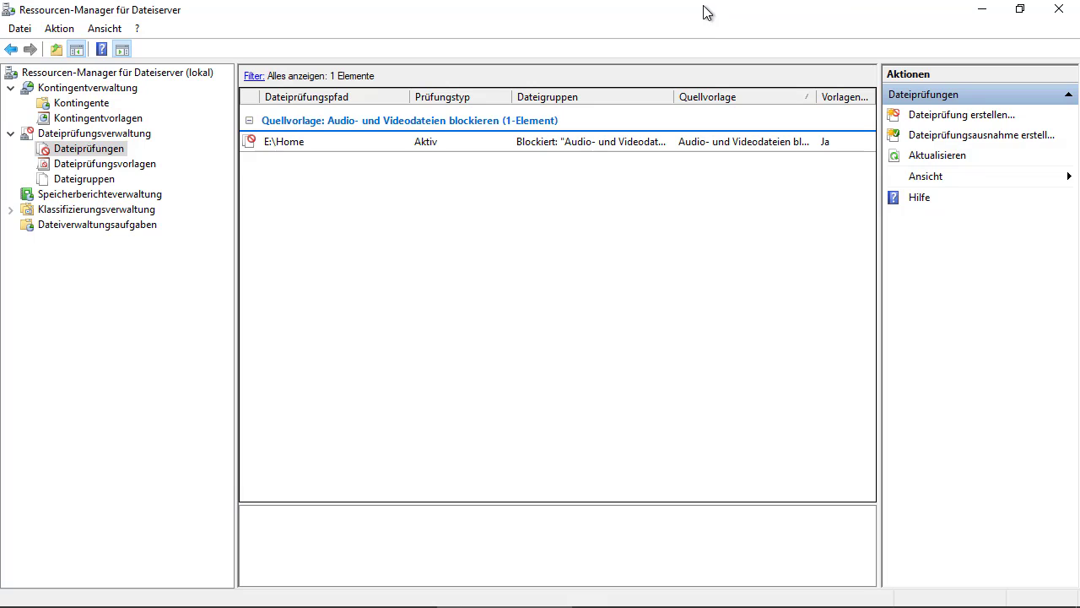
Switch from the file server to the CLIENT01 virtual machine window
{"action": "mouse_move", "coordinate": [706, 10]}
{"action": "left_click", "coordinate": [740, 15]}
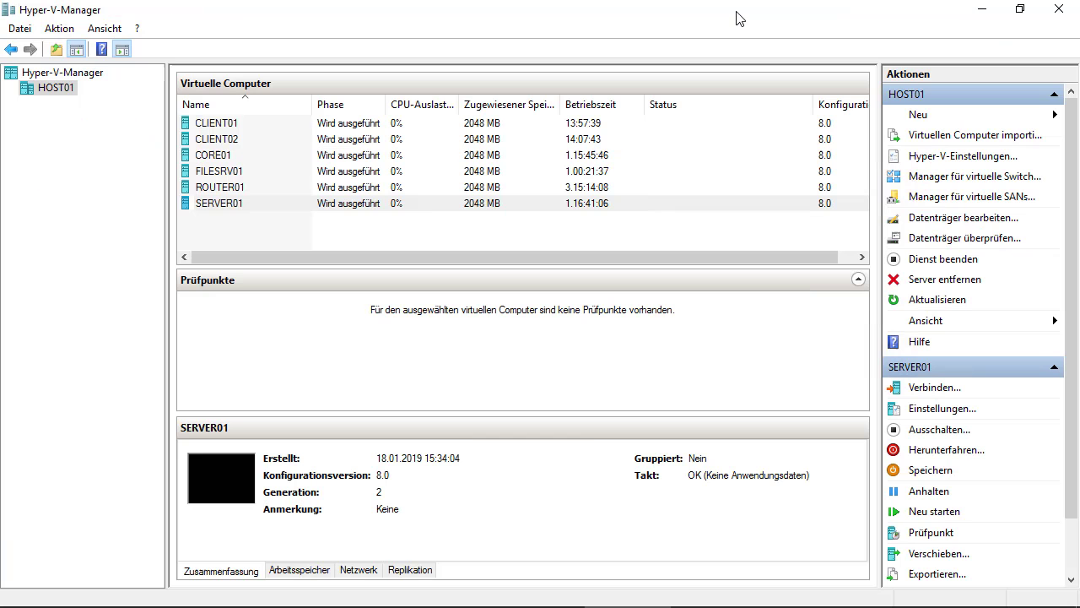
{"action": "mouse_move", "coordinate": [716, 603]}
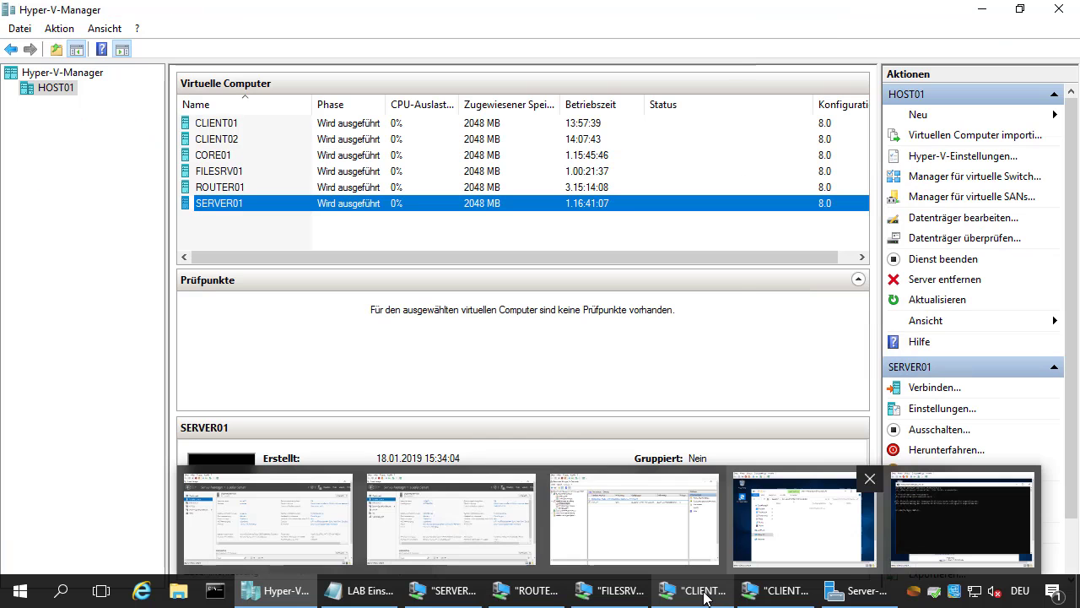
{"action": "left_click", "coordinate": [683, 595]}
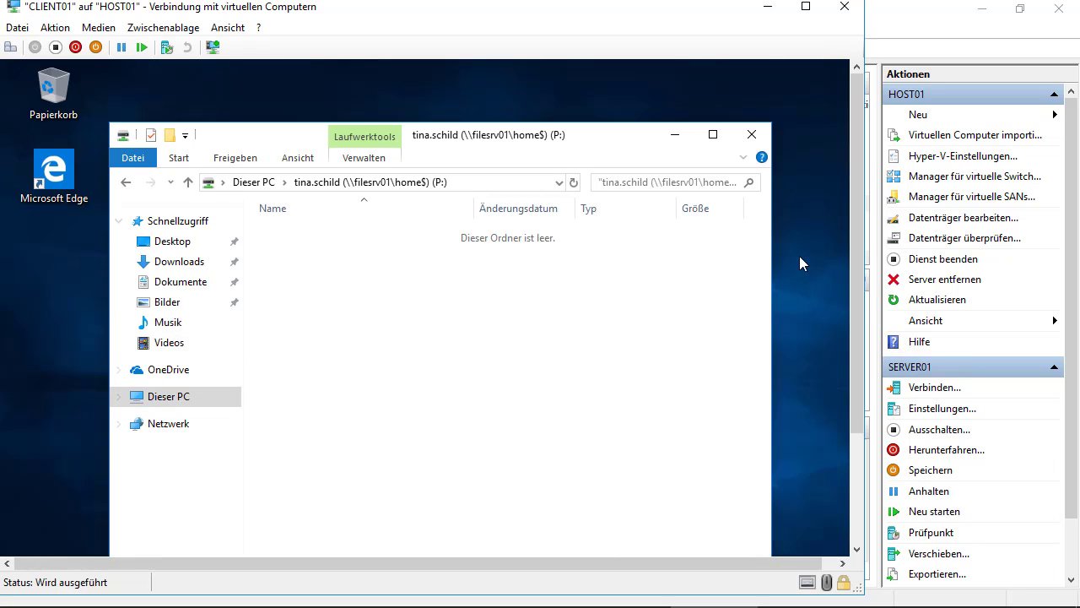
{"action": "left_click_drag", "start_coordinate": [851, 199], "coordinate": [855, 309]}
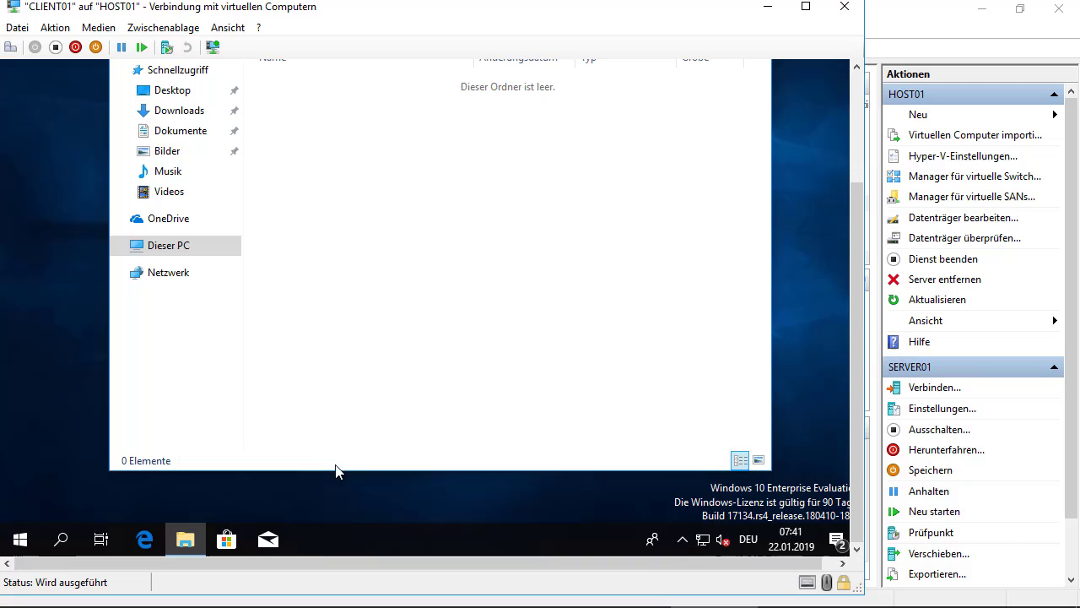
Show Dieser PC in CLIENT01's File Explorer and check the storage space of the home drive (P:)
{"action": "left_click", "coordinate": [20, 539]}
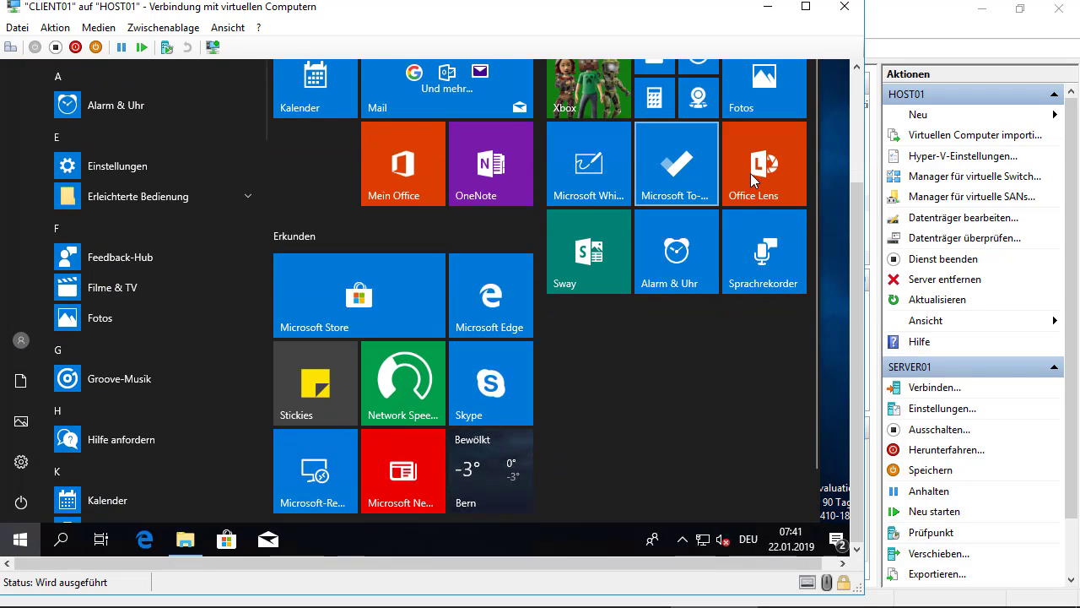
{"action": "left_click", "coordinate": [21, 543]}
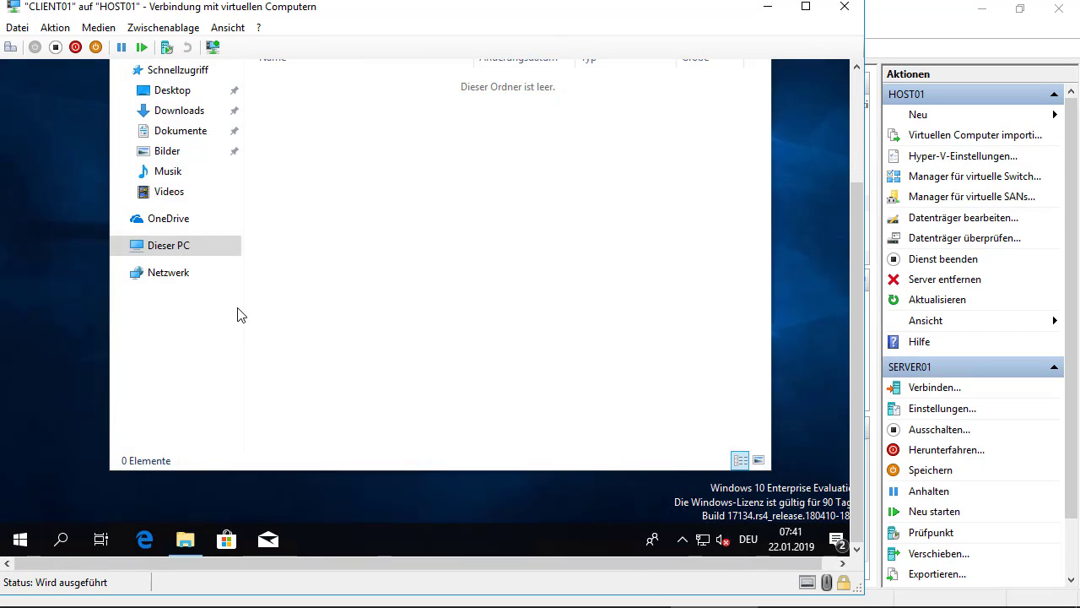
{"action": "left_click", "coordinate": [143, 249]}
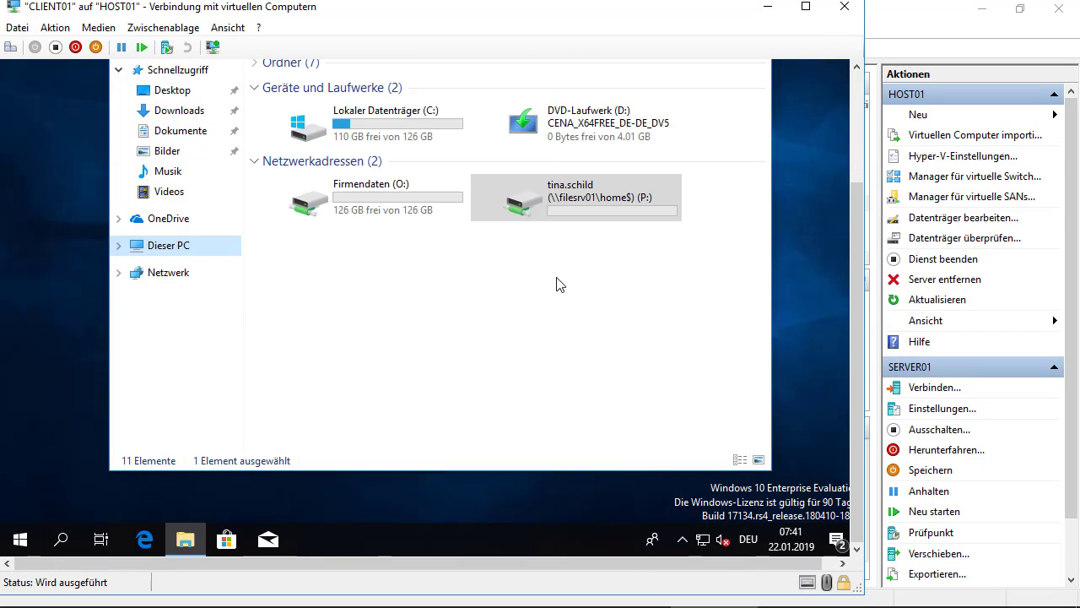
{"action": "mouse_move", "coordinate": [591, 200]}
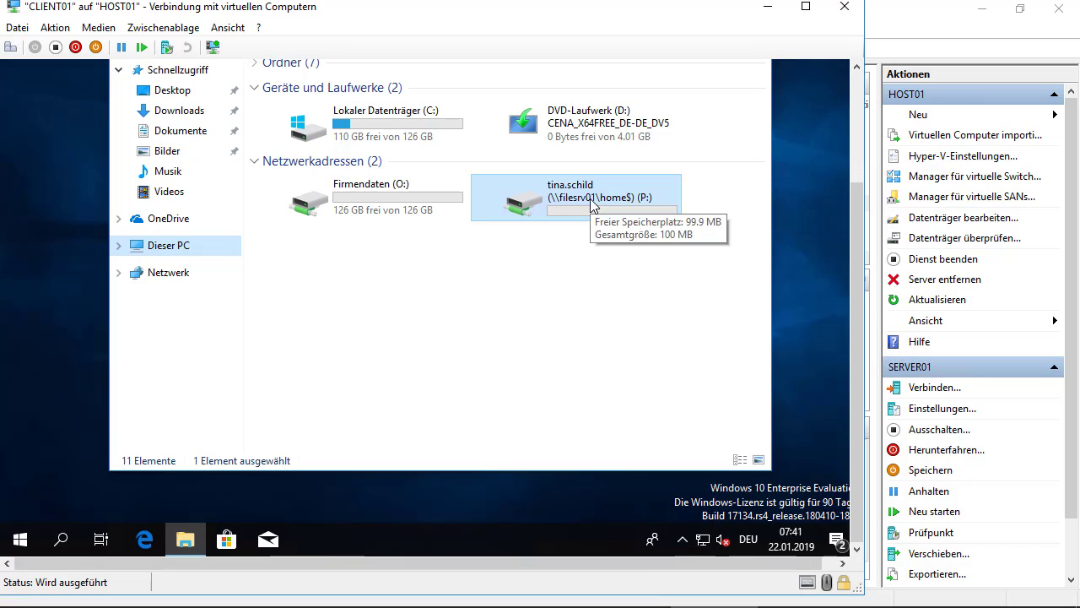
Minimize File Explorer and create a new text document named meine_film on CLIENT01's desktop
{"action": "left_click_drag", "start_coordinate": [850, 271], "coordinate": [839, 205]}
{"action": "left_click", "coordinate": [675, 66]}
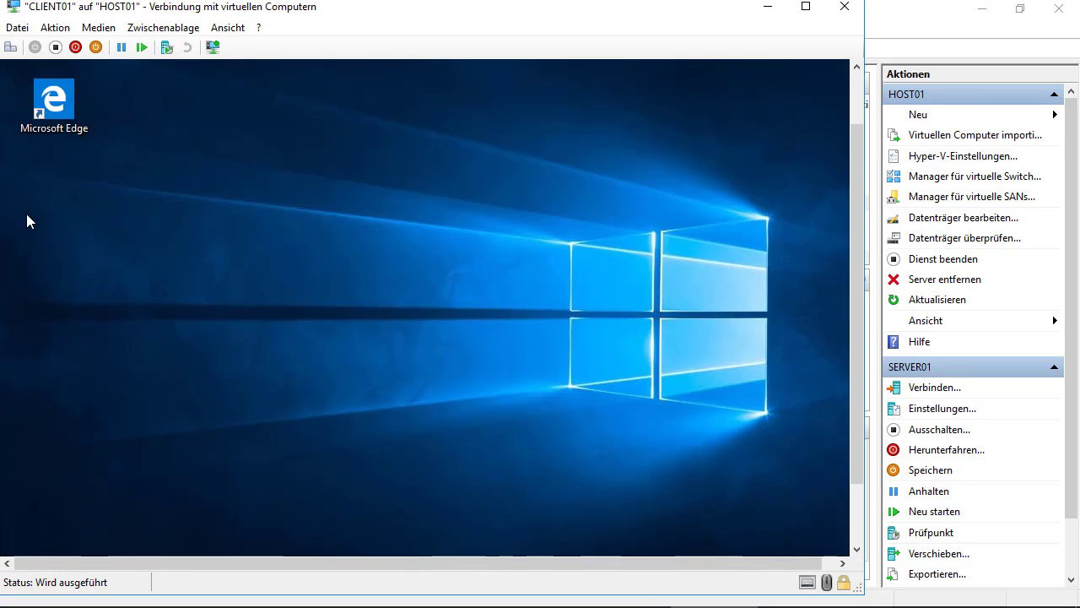
{"action": "right_click", "coordinate": [28, 200]}
{"action": "mouse_move", "coordinate": [126, 321]}
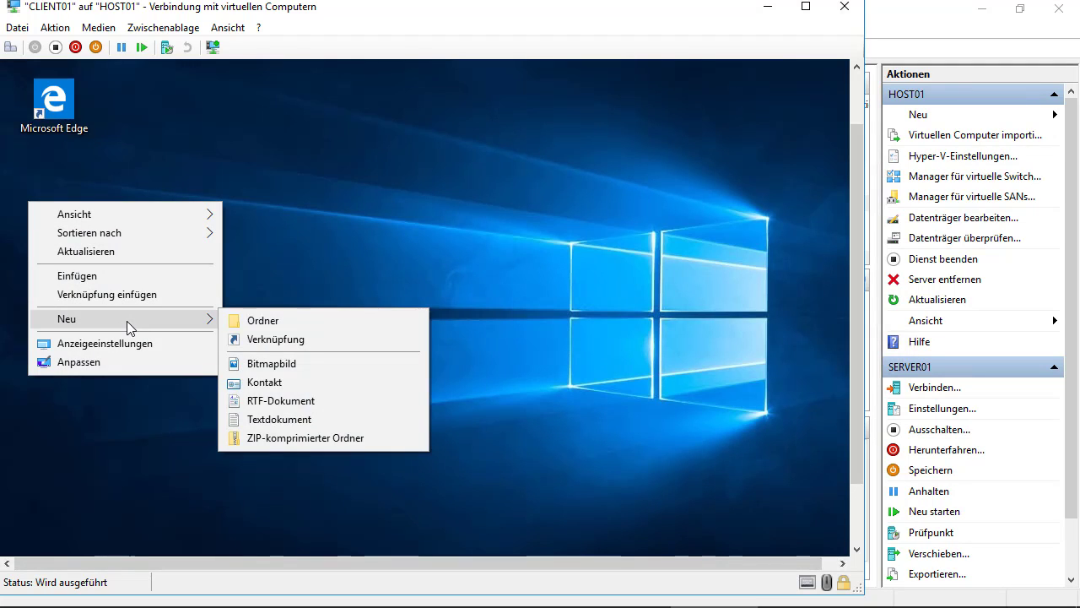
{"action": "left_click", "coordinate": [271, 420]}
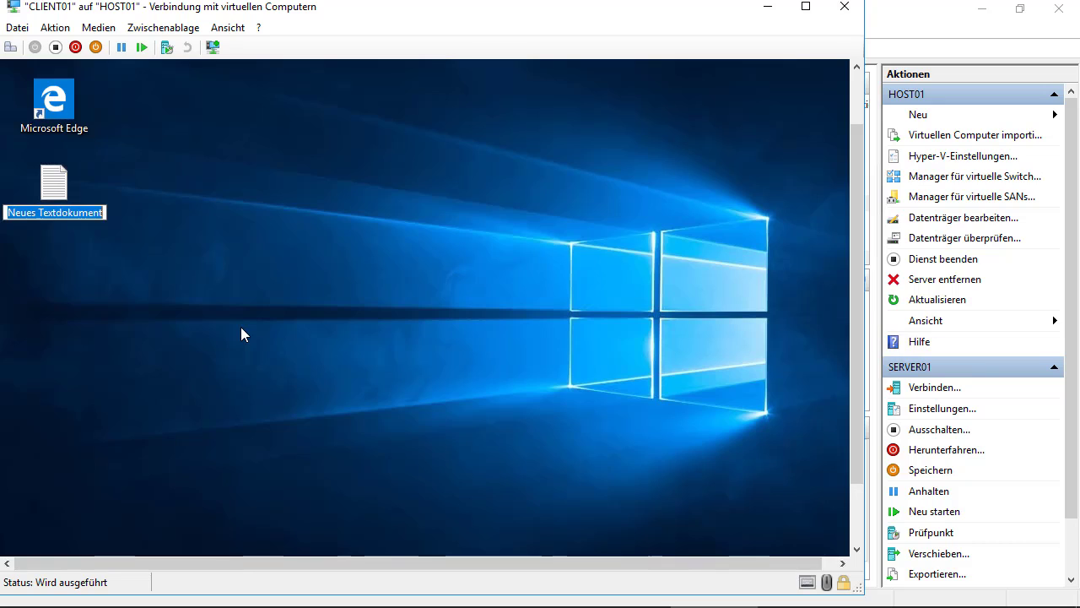
{"action": "type", "text": "meine_"}
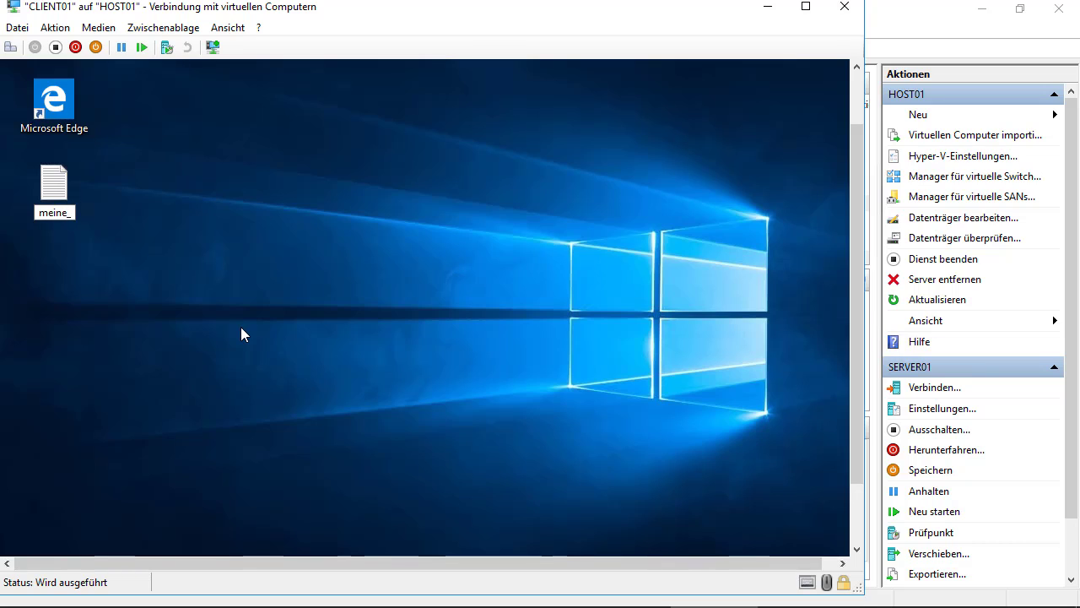
{"action": "type", "text": "film"}
{"action": "key", "text": "Return"}
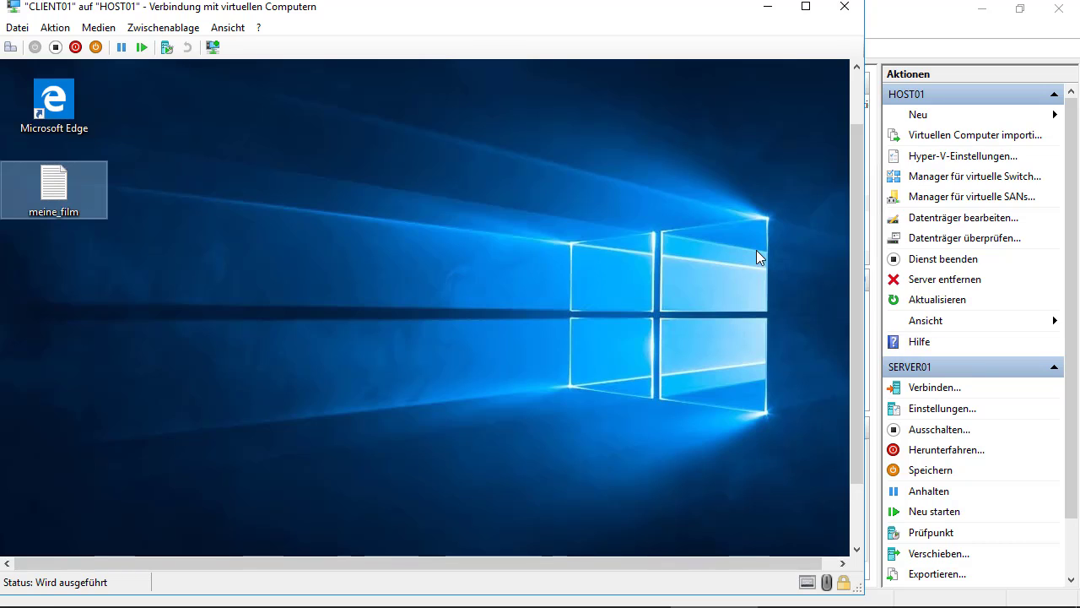
Bring File Explorer back up on CLIENT01 and turn on the display of file name extensions
{"action": "left_click_drag", "start_coordinate": [858, 205], "coordinate": [857, 265]}
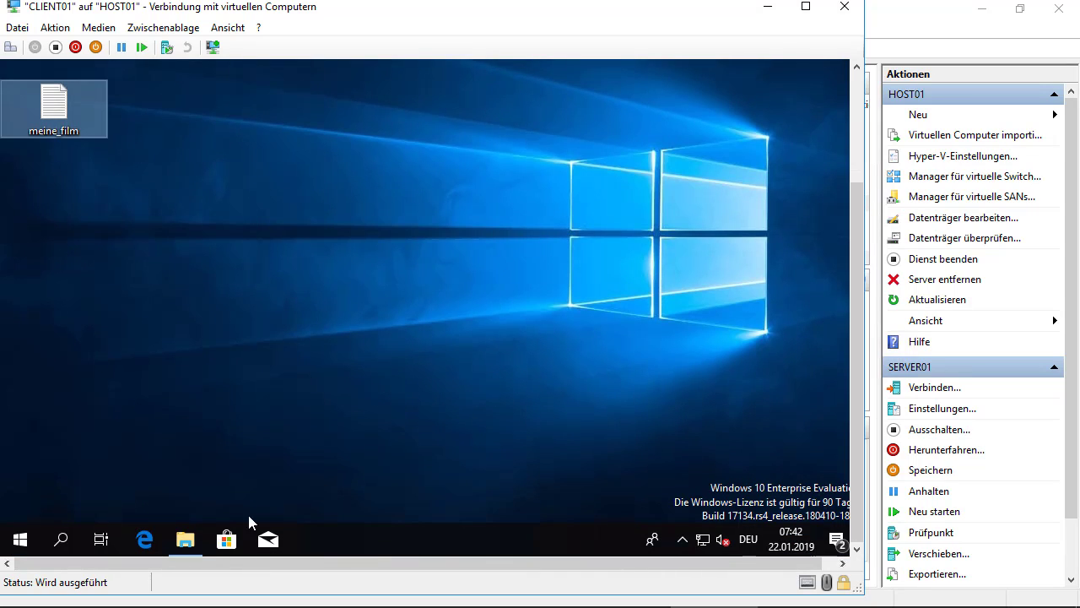
{"action": "left_click", "coordinate": [185, 538]}
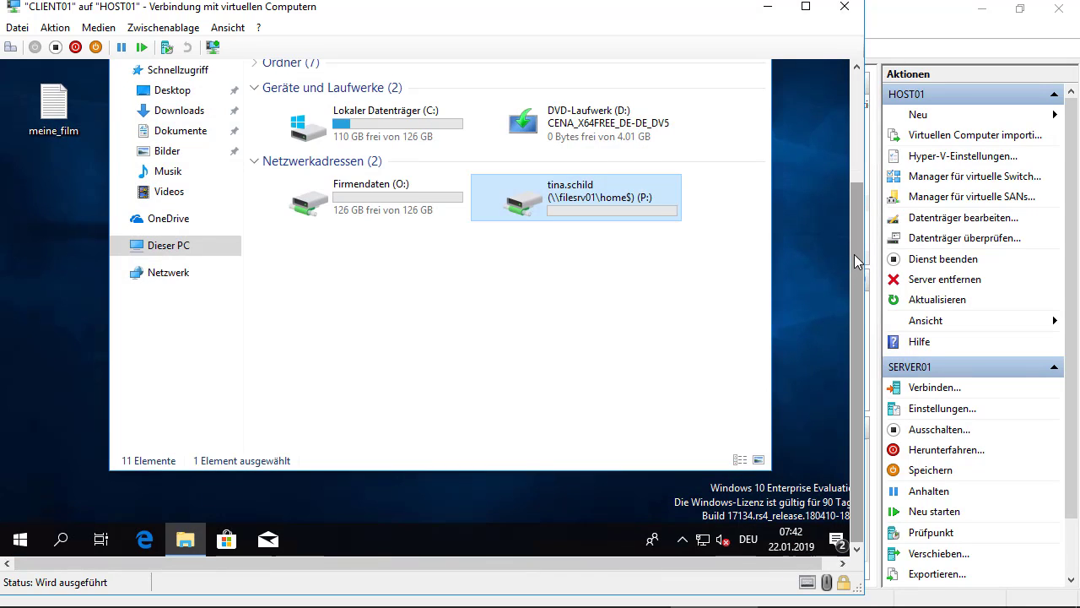
{"action": "left_click_drag", "start_coordinate": [856, 260], "coordinate": [854, 180]}
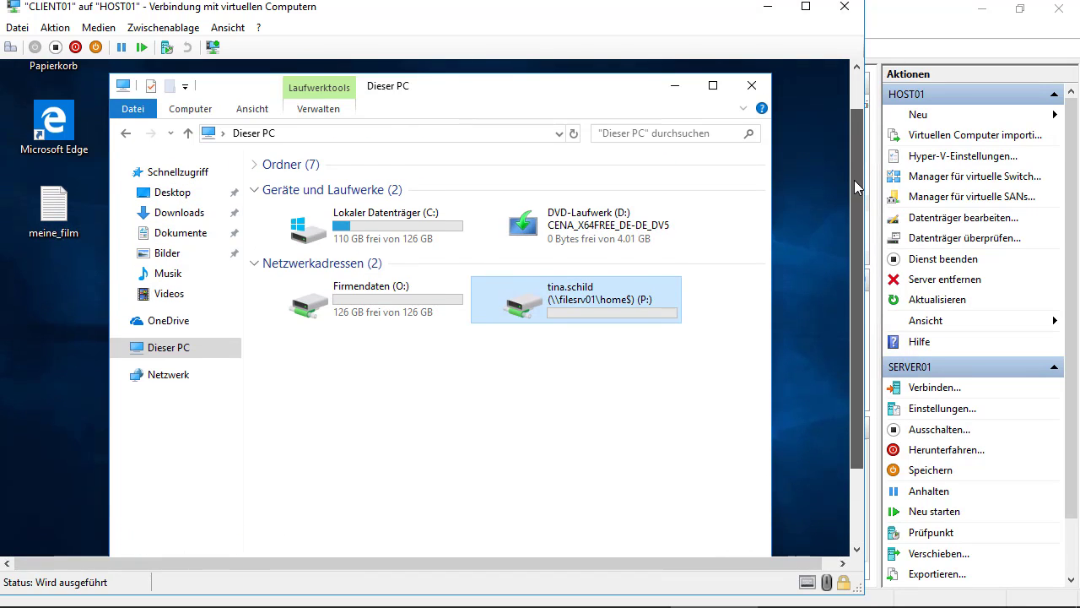
{"action": "left_click", "coordinate": [263, 111]}
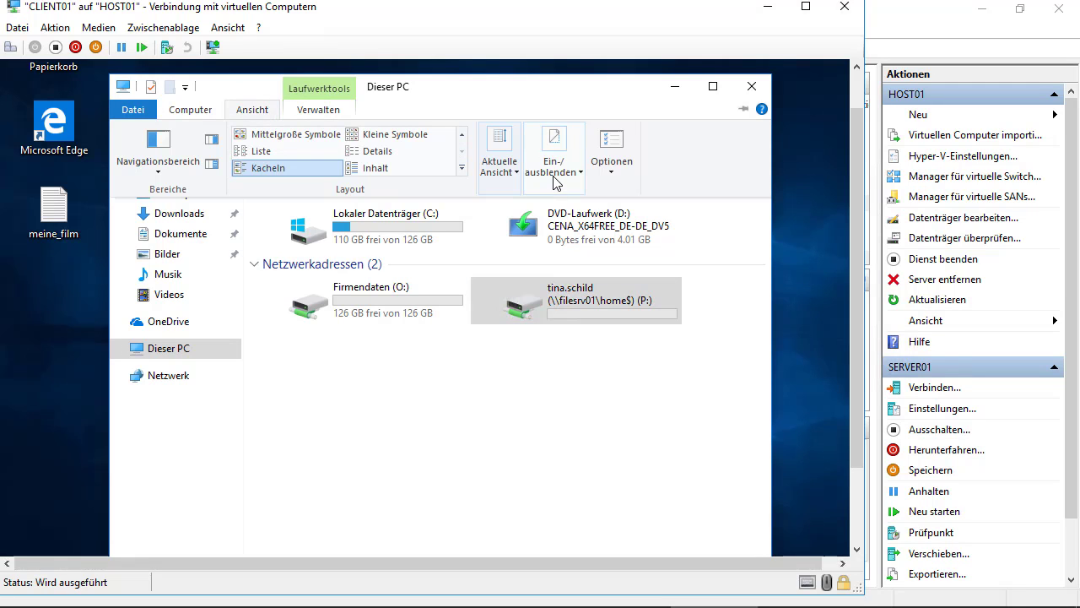
{"action": "left_click", "coordinate": [556, 177]}
{"action": "left_click", "coordinate": [540, 231]}
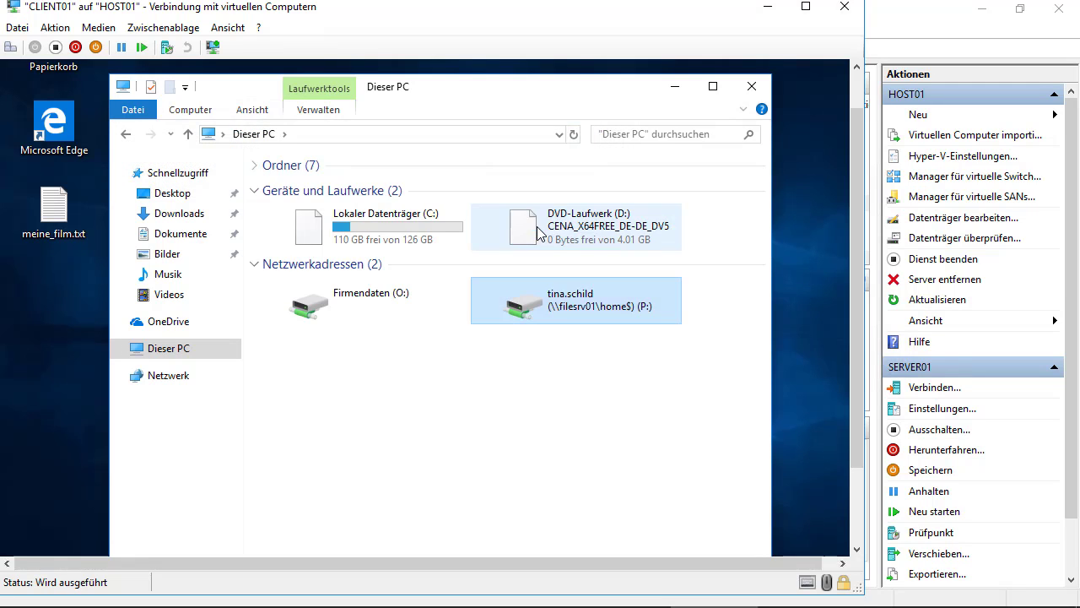
Rename the desktop file meine_film.txt to meine_film.mp3 and accept the change of file extension
{"action": "left_click", "coordinate": [52, 239]}
{"action": "left_click", "coordinate": [87, 235]}
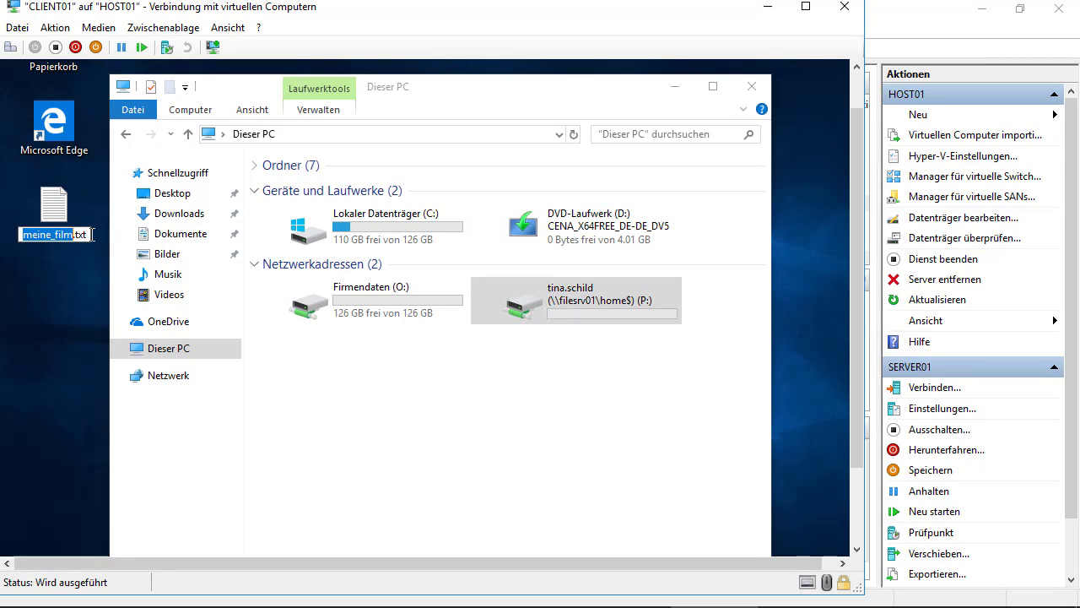
{"action": "left_click", "coordinate": [91, 235]}
{"action": "key", "text": "BackSpace"}
{"action": "key", "text": "BackSpace"}
{"action": "key", "text": "BackSpace"}
{"action": "key", "text": "BackSpace"}
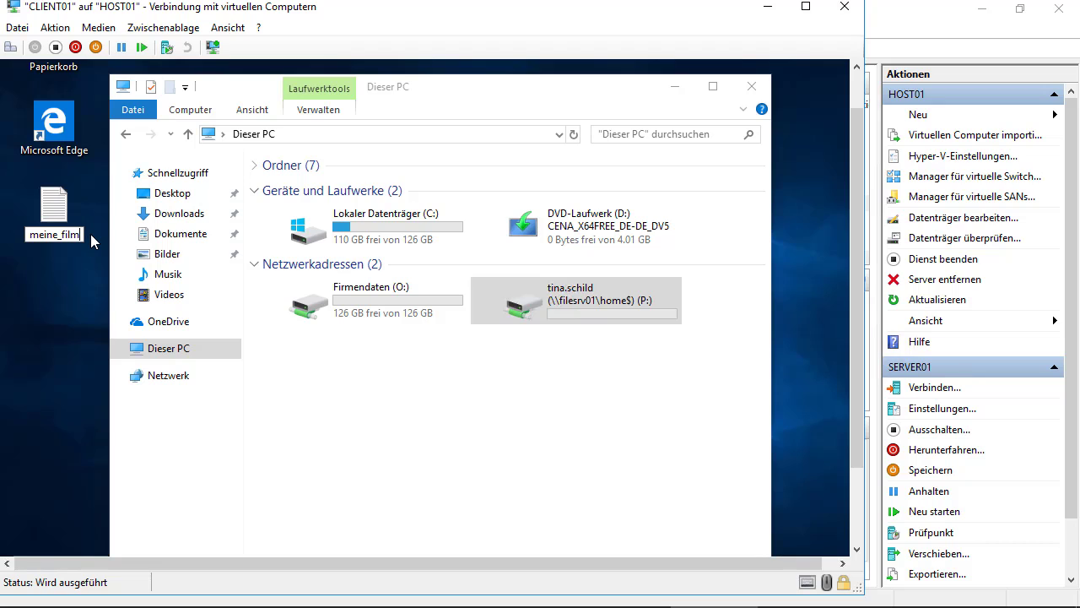
{"action": "type", "text": ".mp3"}
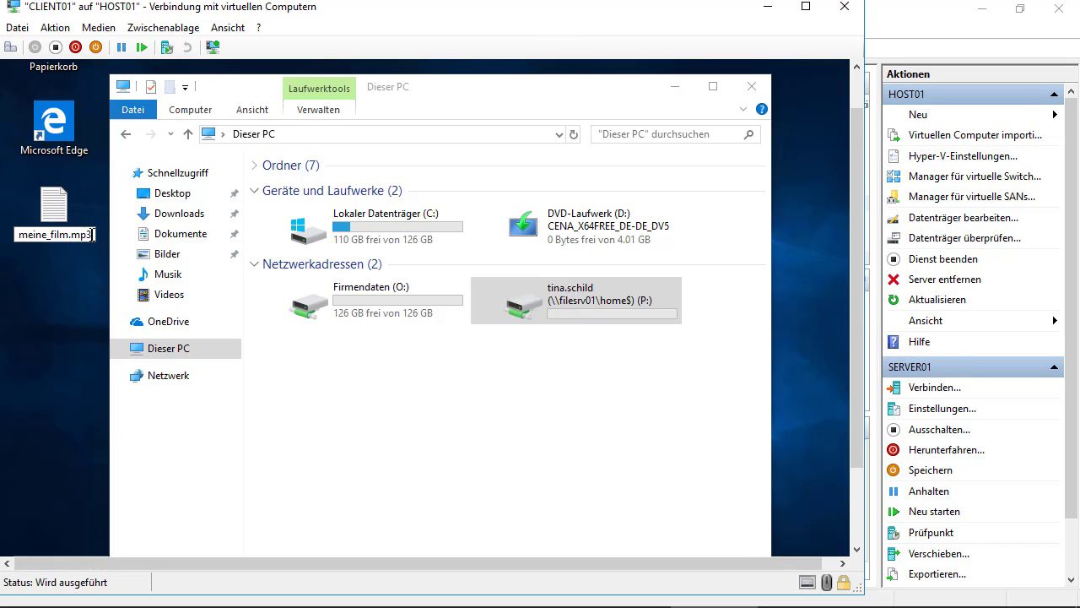
{"action": "key", "text": "Return"}
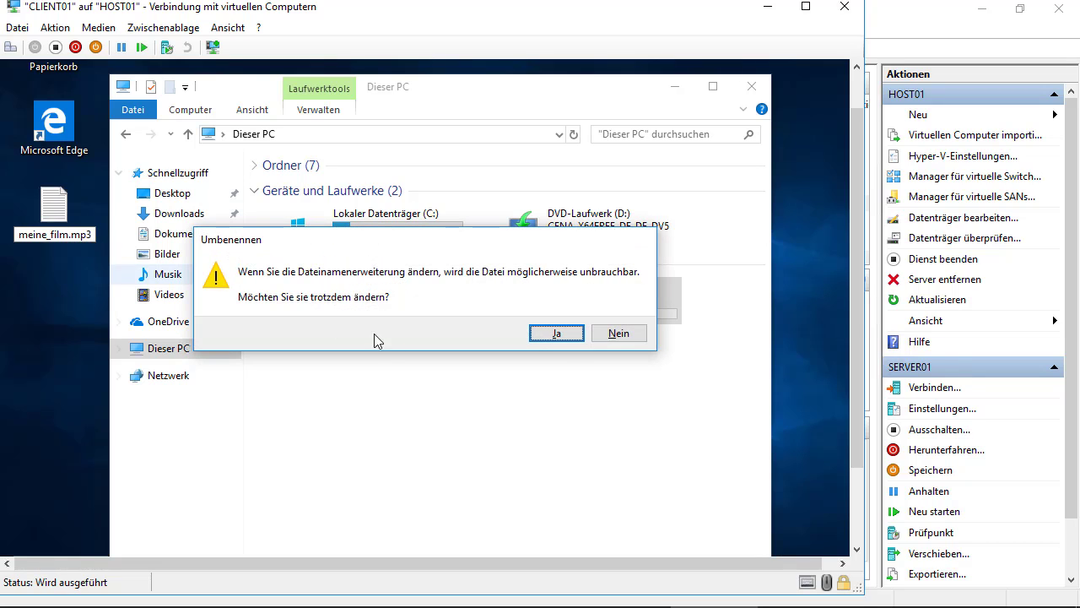
{"action": "left_click", "coordinate": [556, 333]}
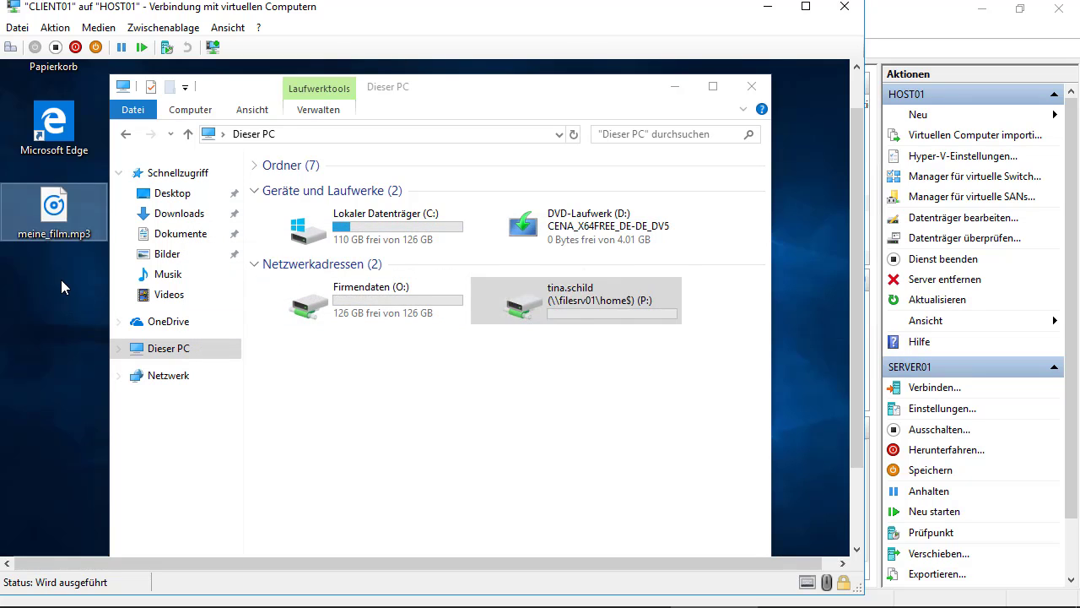
Try to copy meine_film.mp3 from the desktop into the home drive (P:), and cancel the copy operation
{"action": "right_click", "coordinate": [56, 215]}
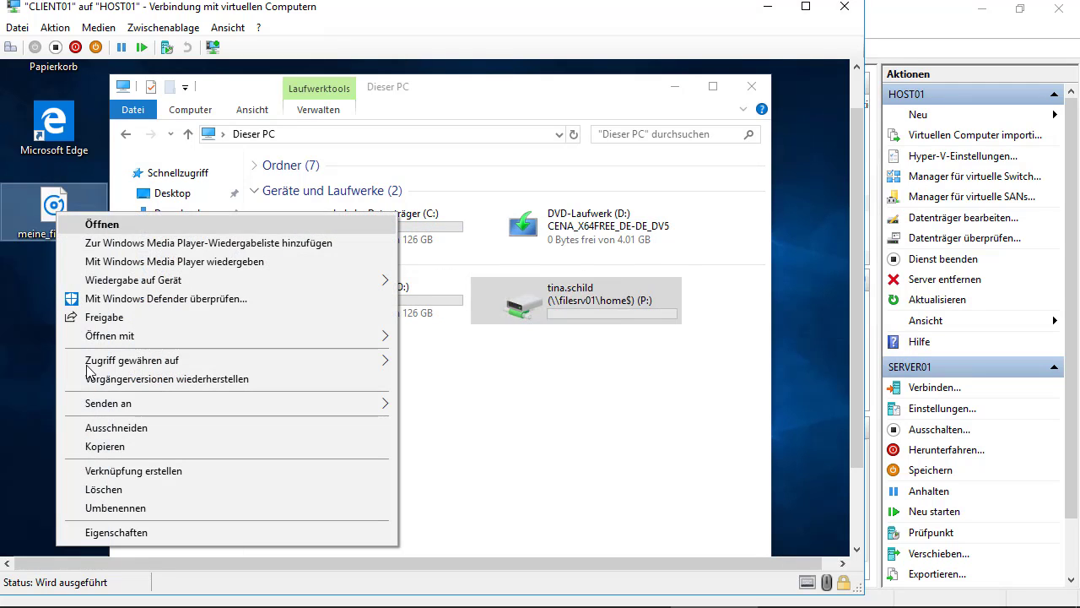
{"action": "left_click", "coordinate": [107, 446]}
{"action": "left_click", "coordinate": [590, 310]}
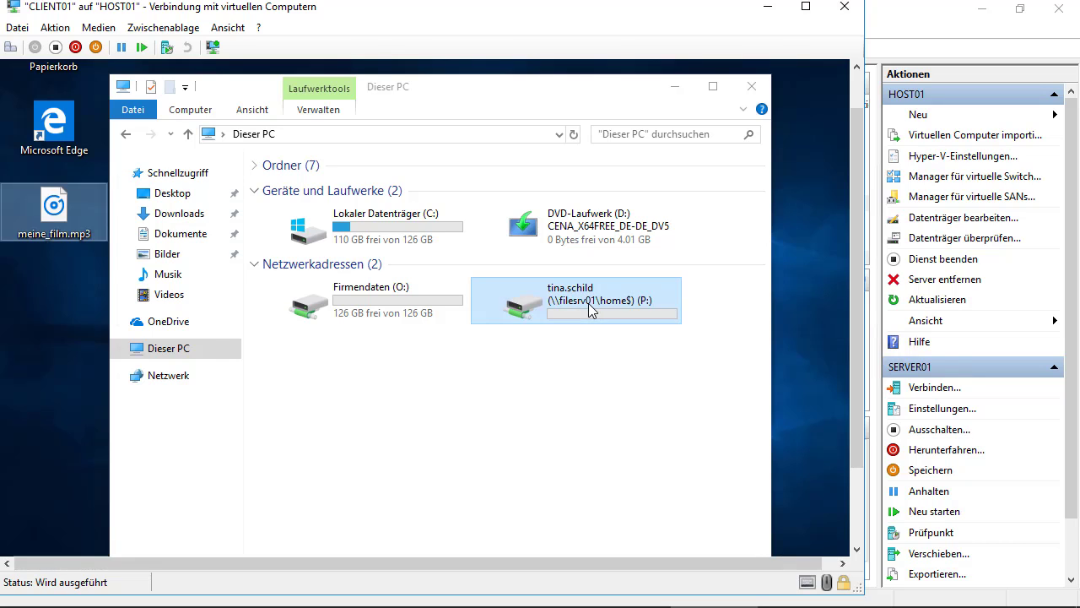
{"action": "double_click", "coordinate": [590, 309]}
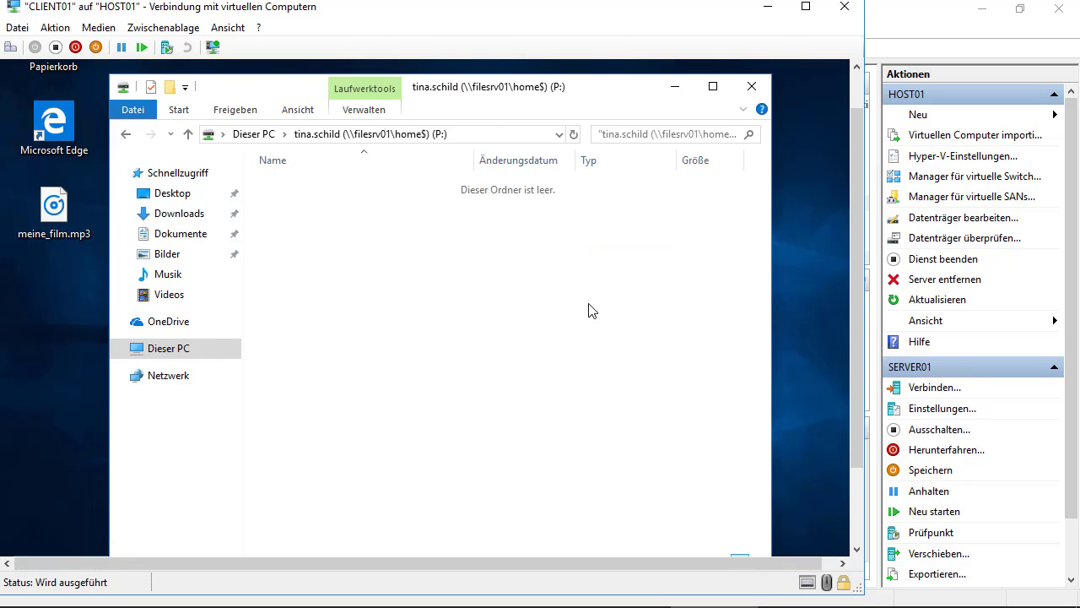
{"action": "right_click", "coordinate": [306, 219]}
{"action": "left_click", "coordinate": [357, 331]}
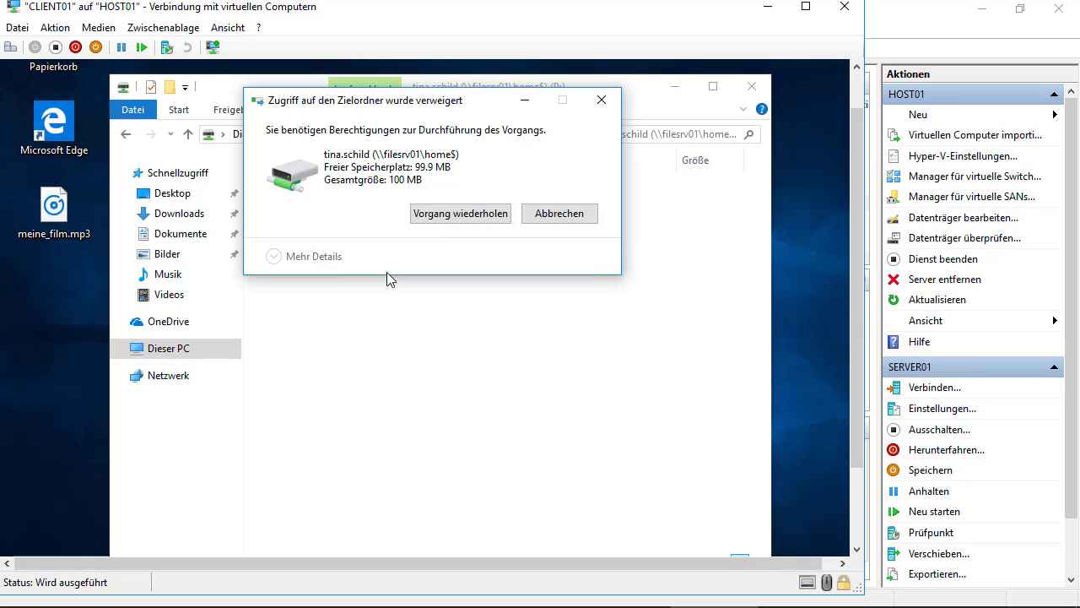
{"action": "left_click", "coordinate": [560, 216]}
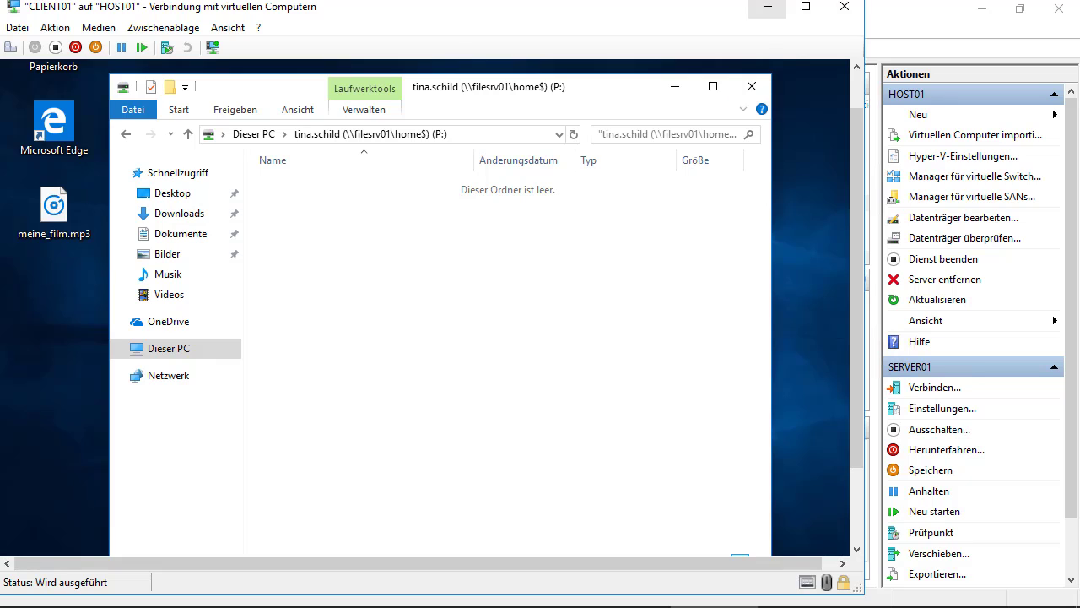
Minimize the CLIENT01 window, switch to the FILESRV01 virtual machine and show it in full screen
{"action": "left_click", "coordinate": [767, 6]}
{"action": "mouse_move", "coordinate": [747, 604]}
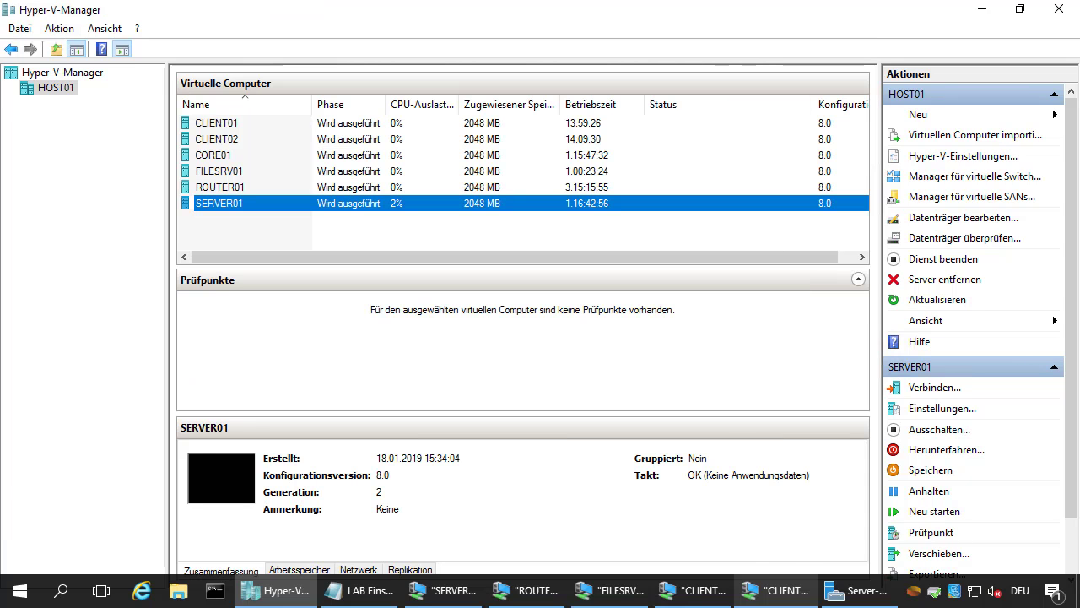
{"action": "left_click", "coordinate": [624, 517]}
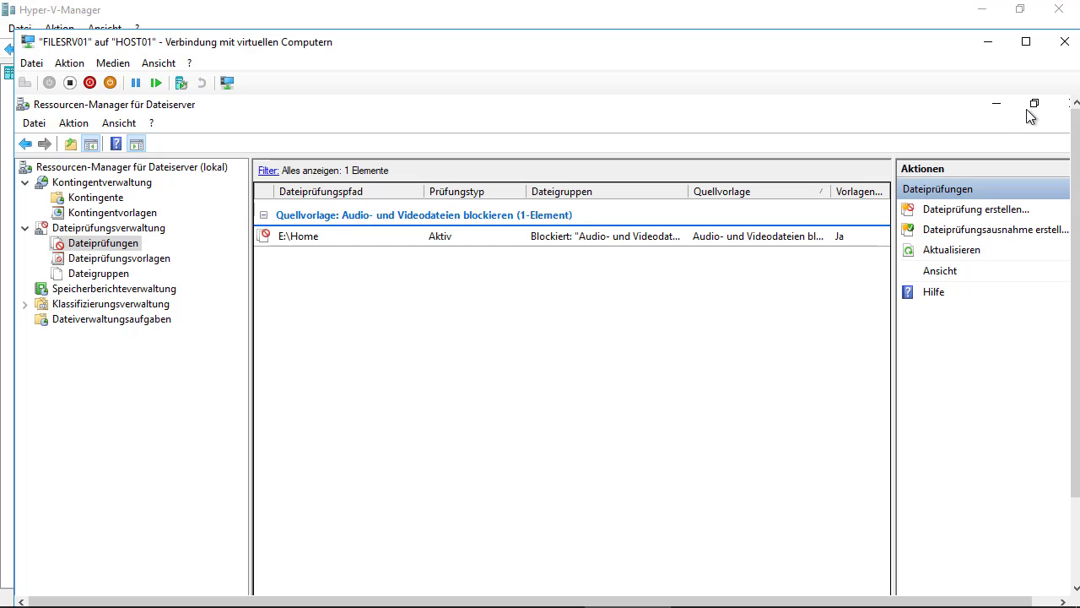
{"action": "left_click", "coordinate": [1026, 41]}
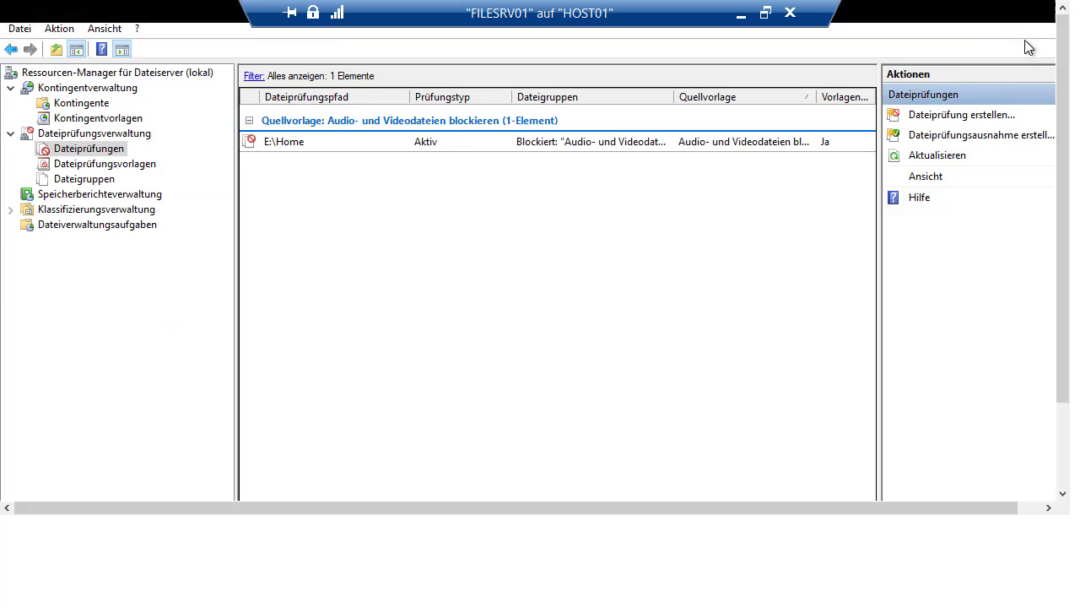
Review the available file screen templates (Dateiprüfungsvorlagen) and return to the list of file screens (Dateiprüfungen)
{"action": "left_click", "coordinate": [90, 168]}
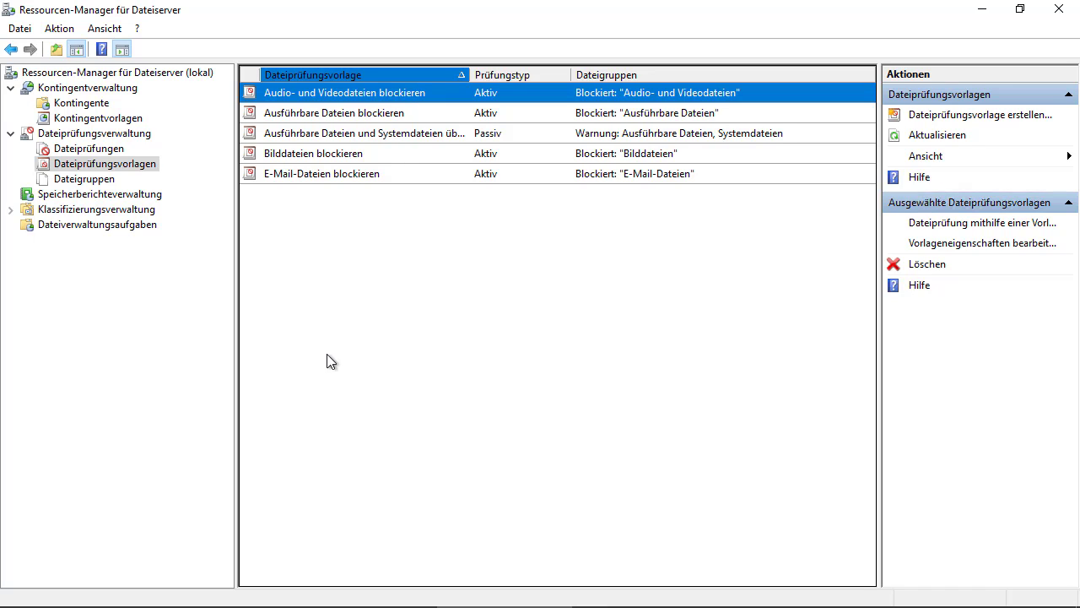
{"action": "left_click", "coordinate": [84, 152]}
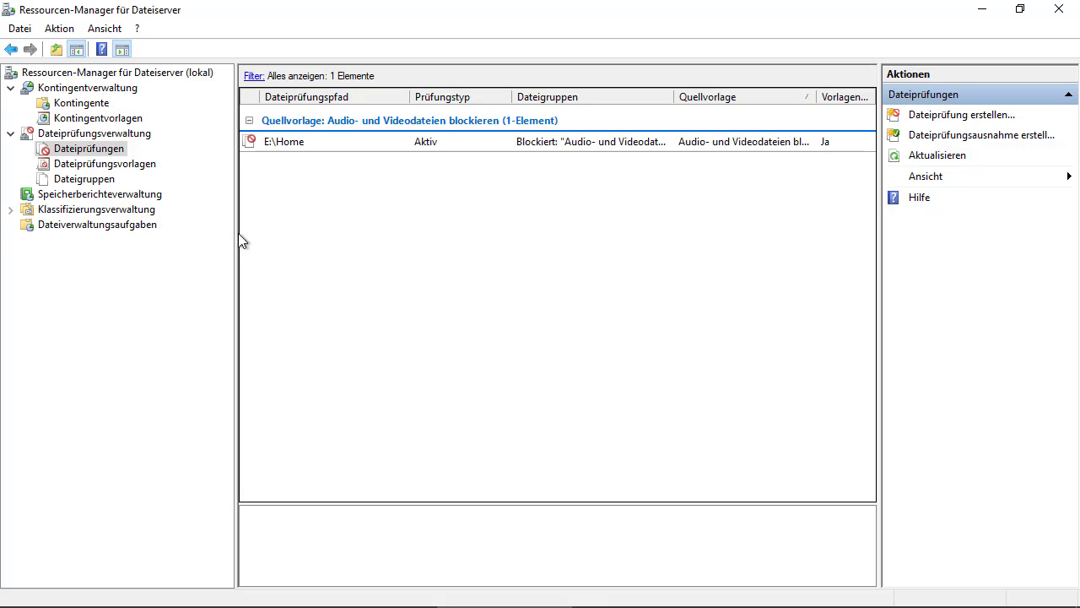